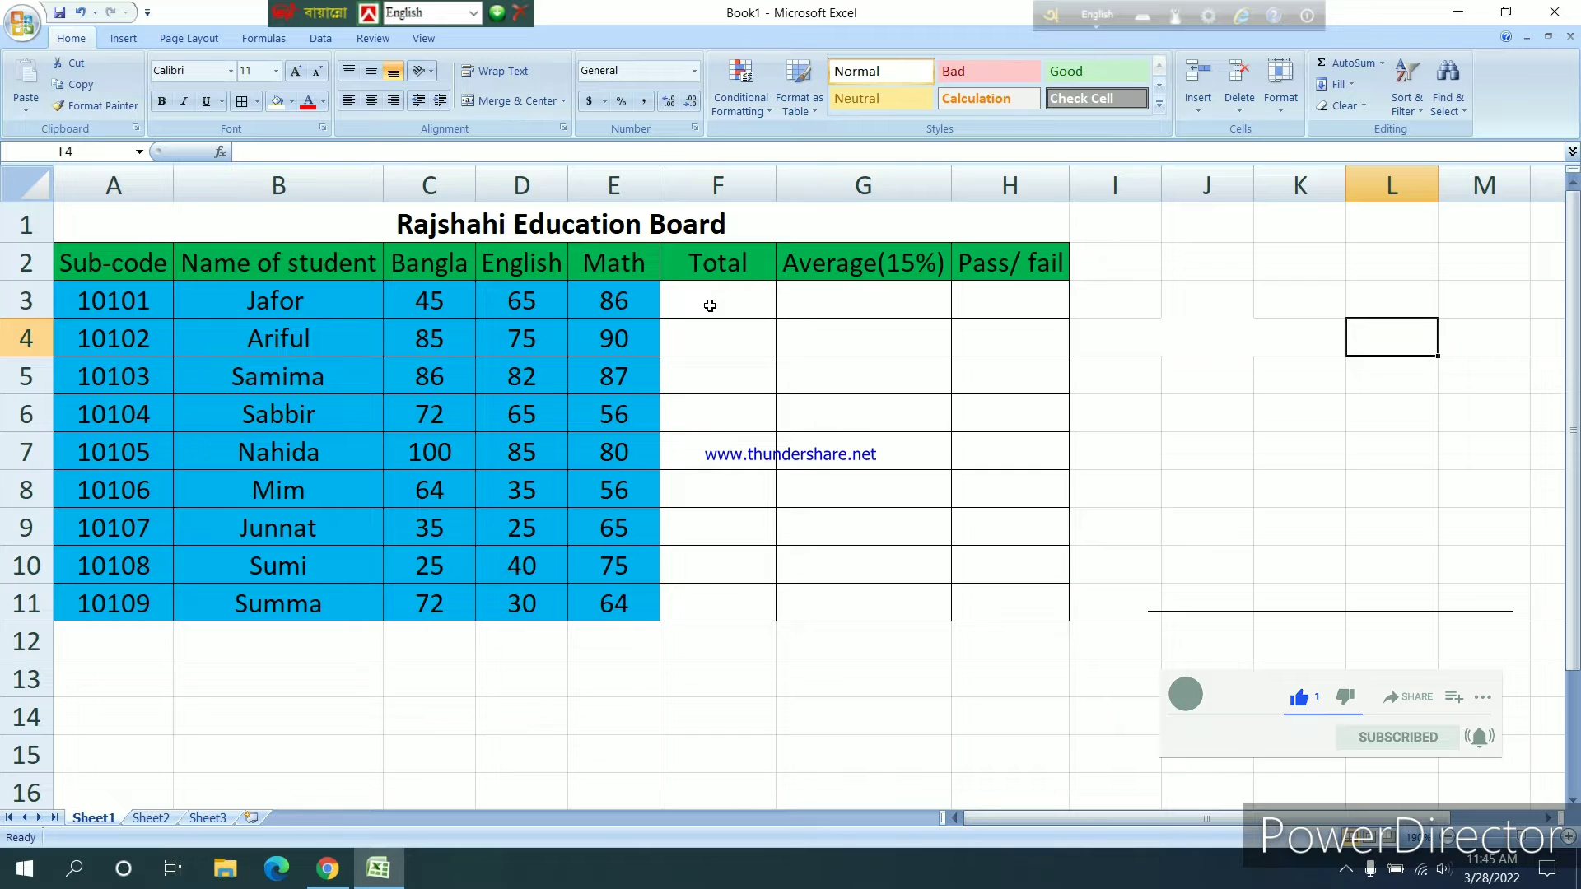
Step: Calculate the first student's total in F3 with the formula =SUM(C3:E3)
left_click(712, 306)
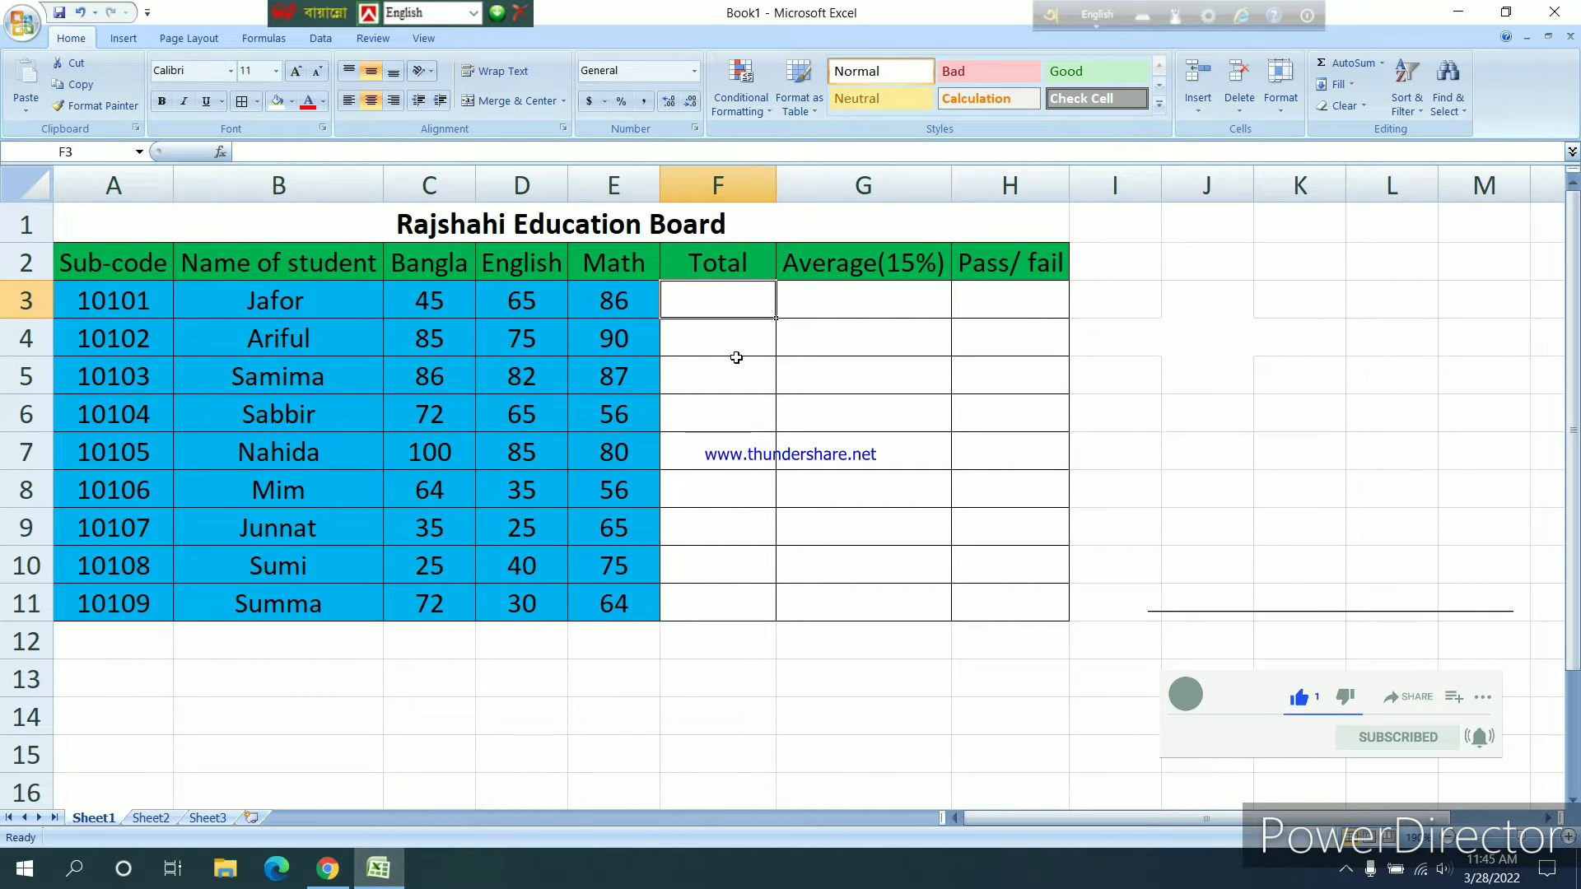
type("=")
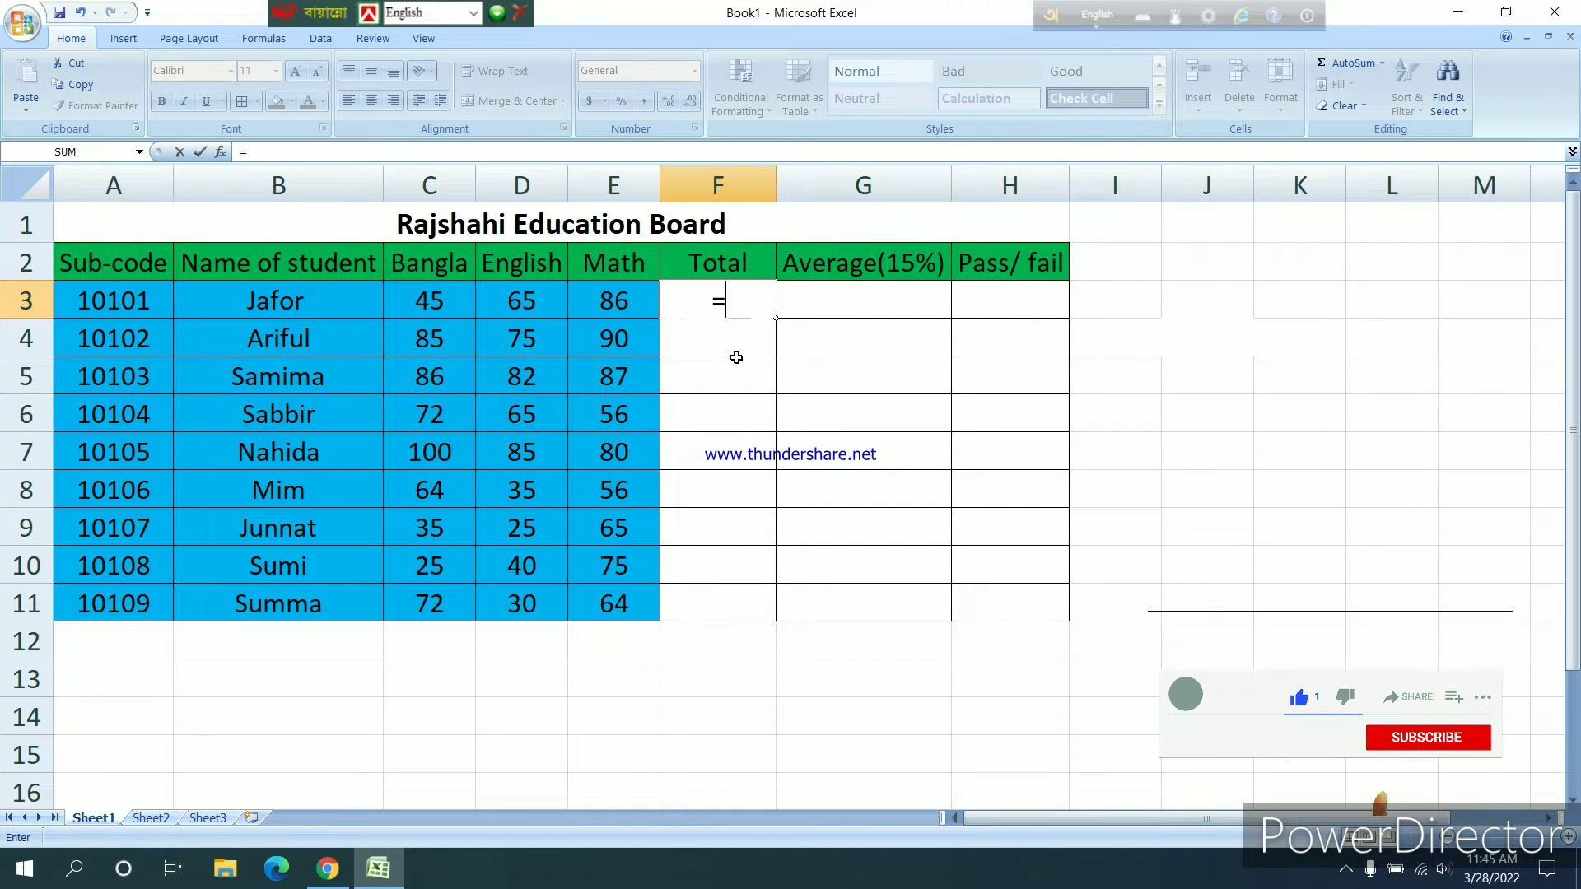
type("sun")
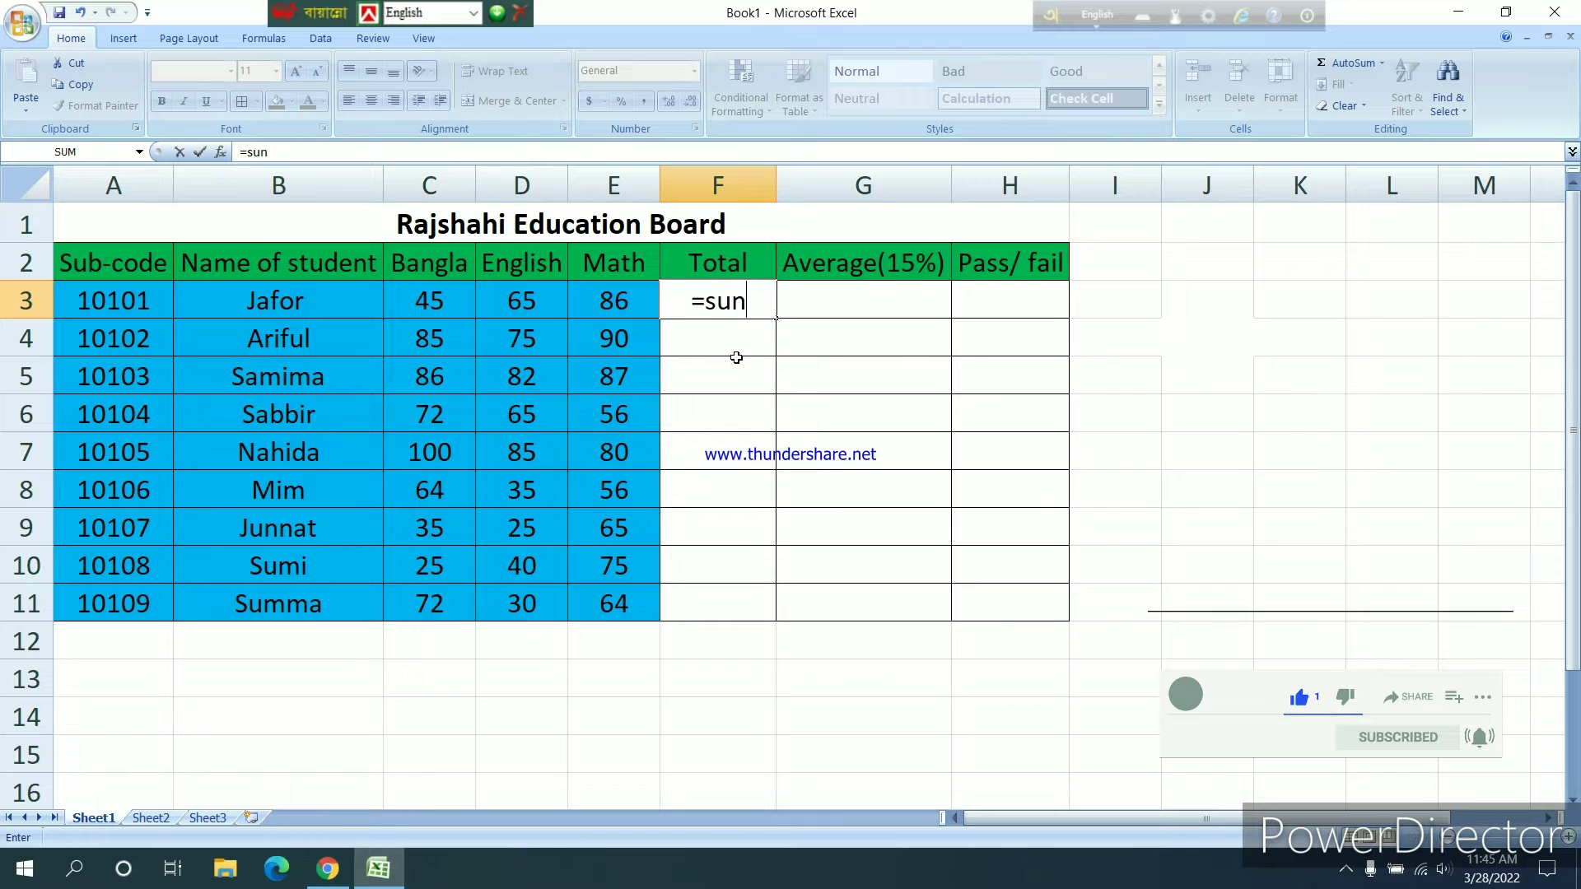
key("BackSpace")
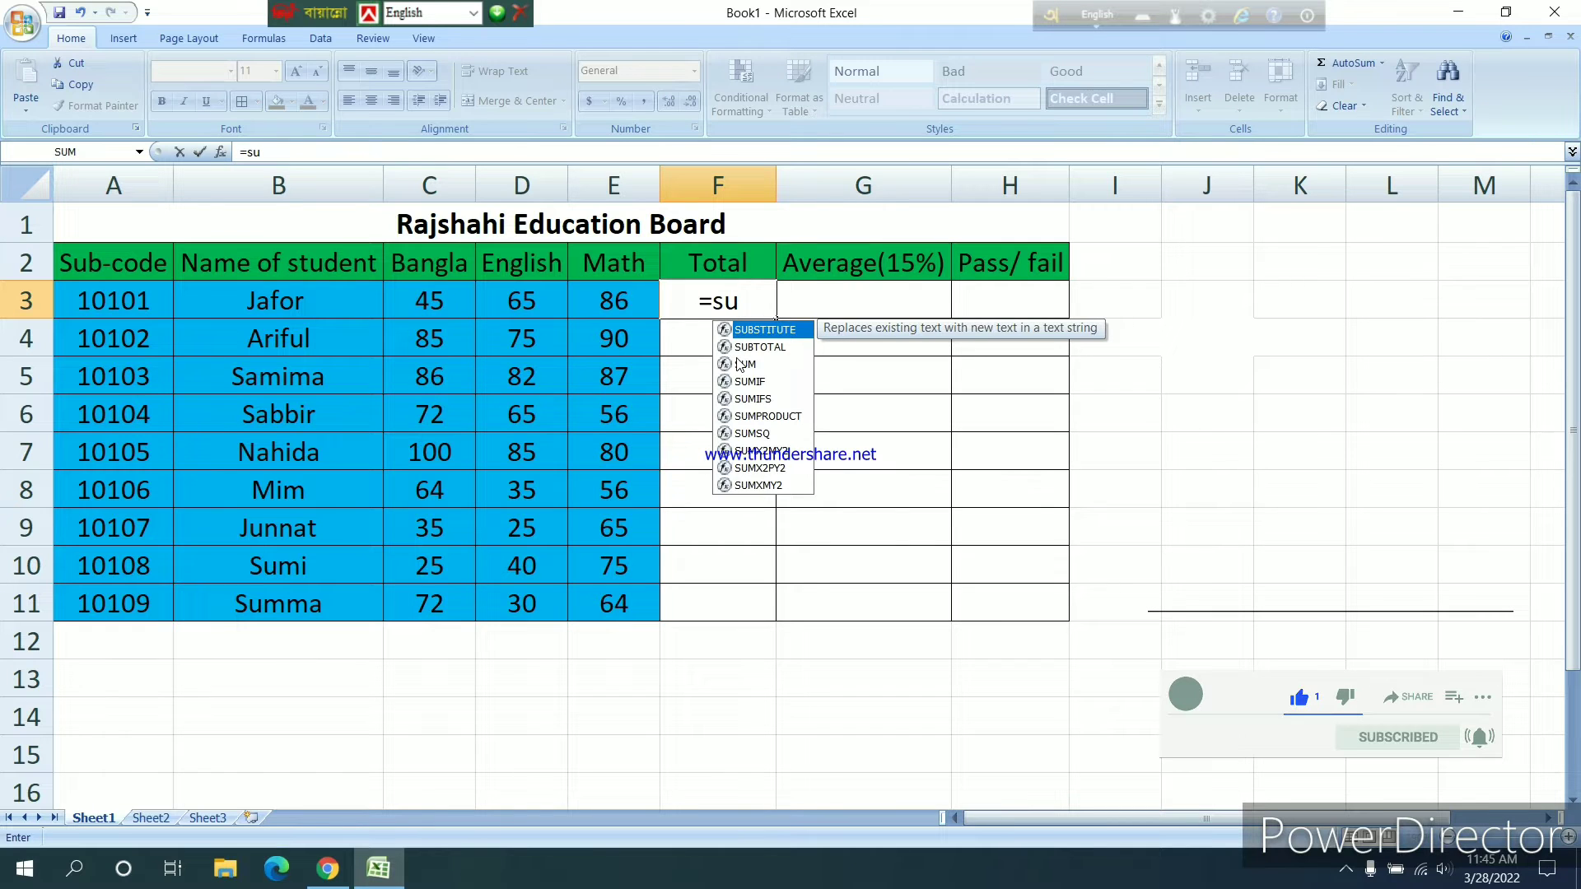
type("m")
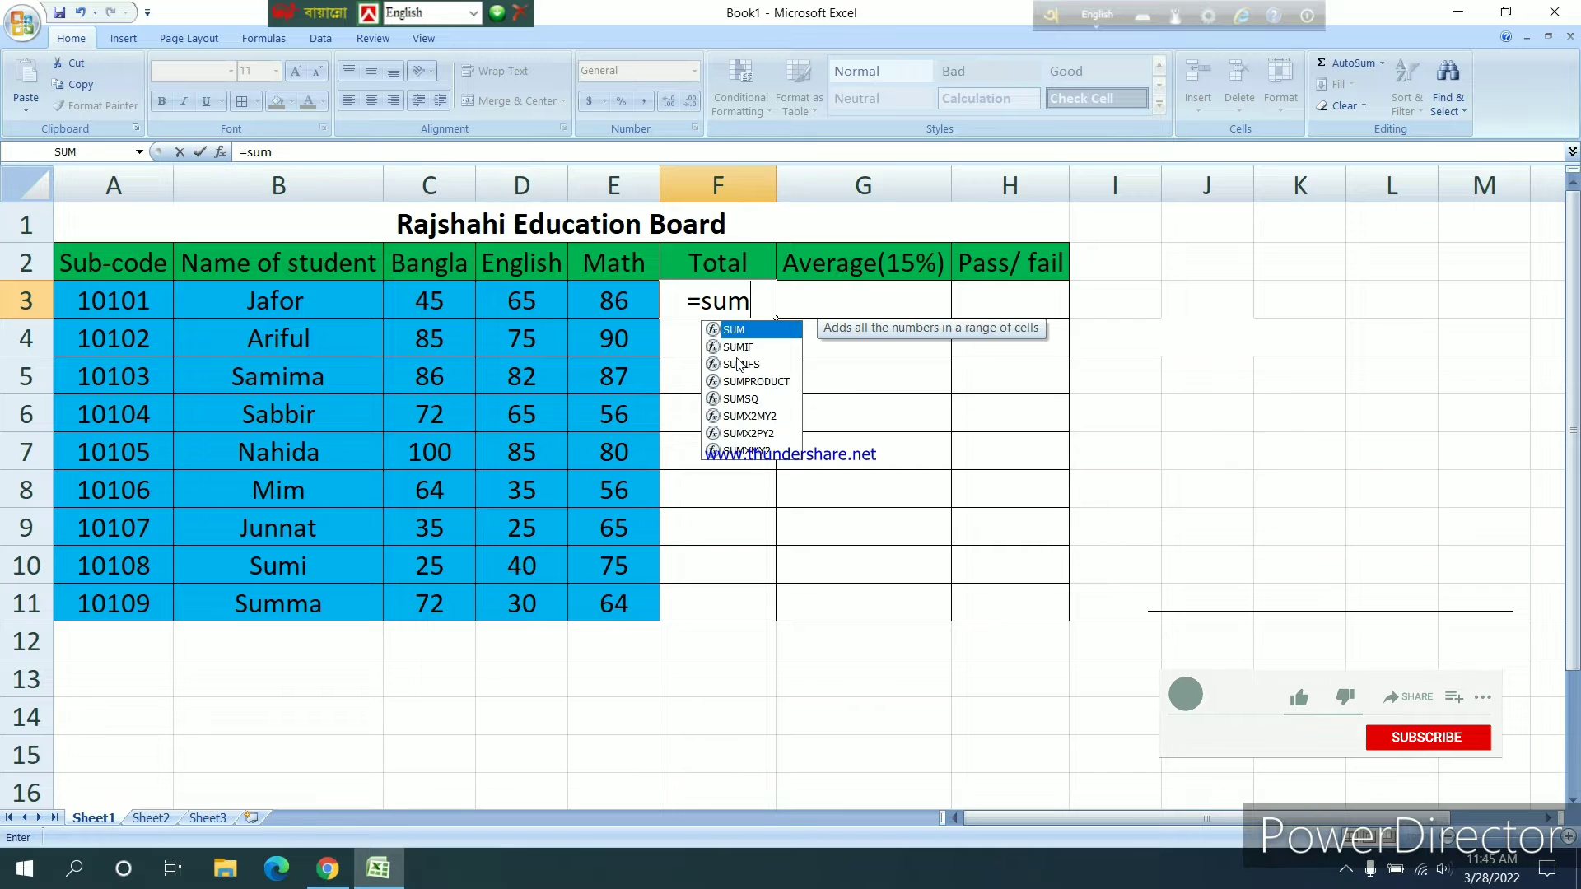
type("(")
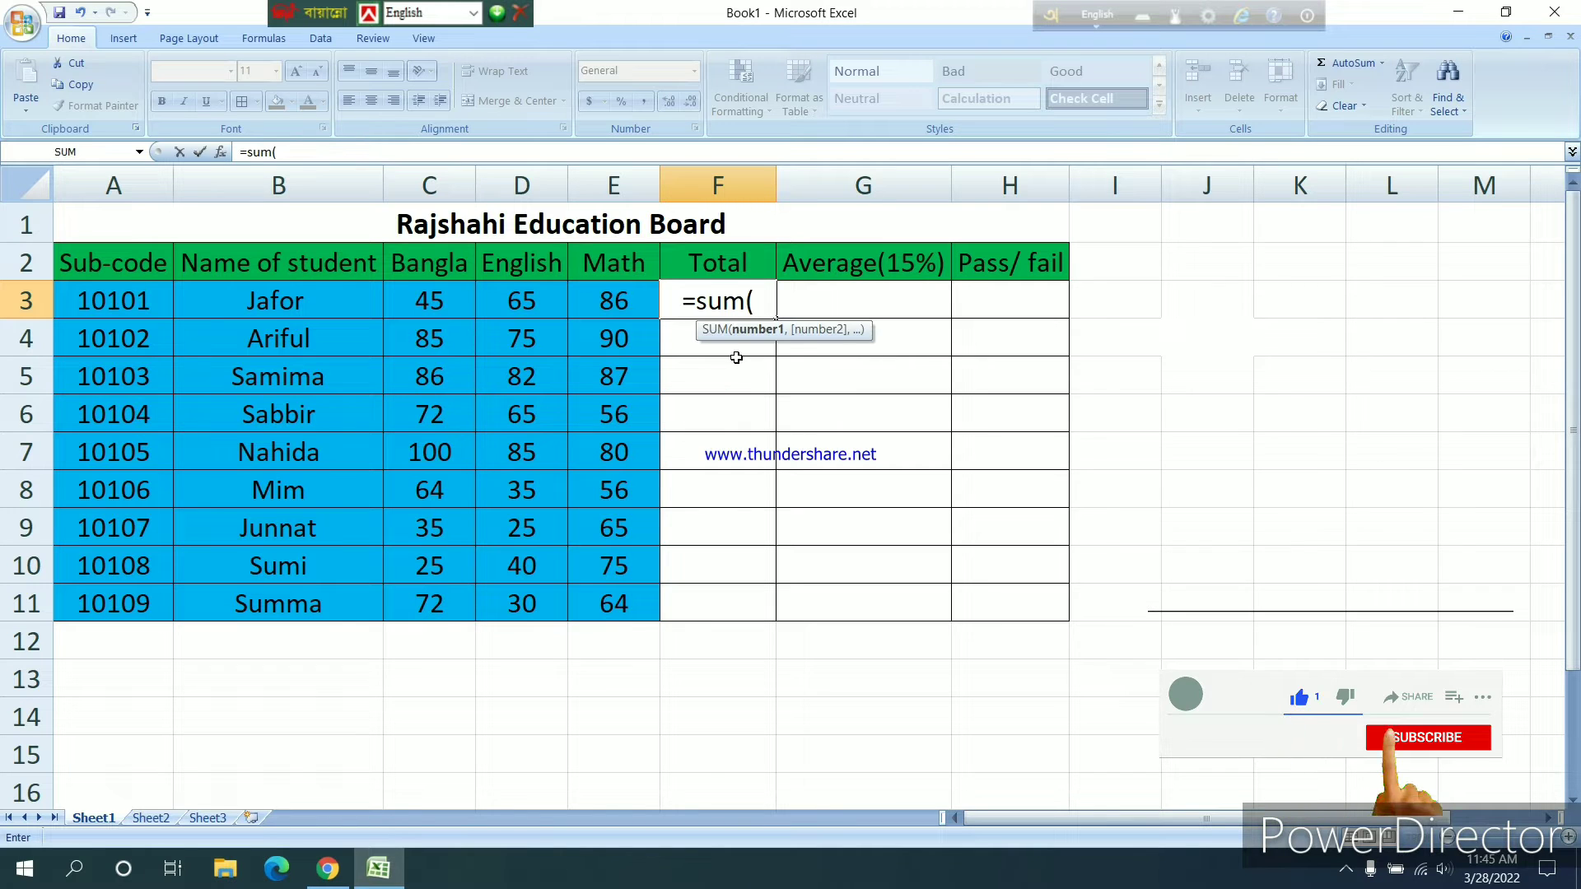
left_click(427, 310)
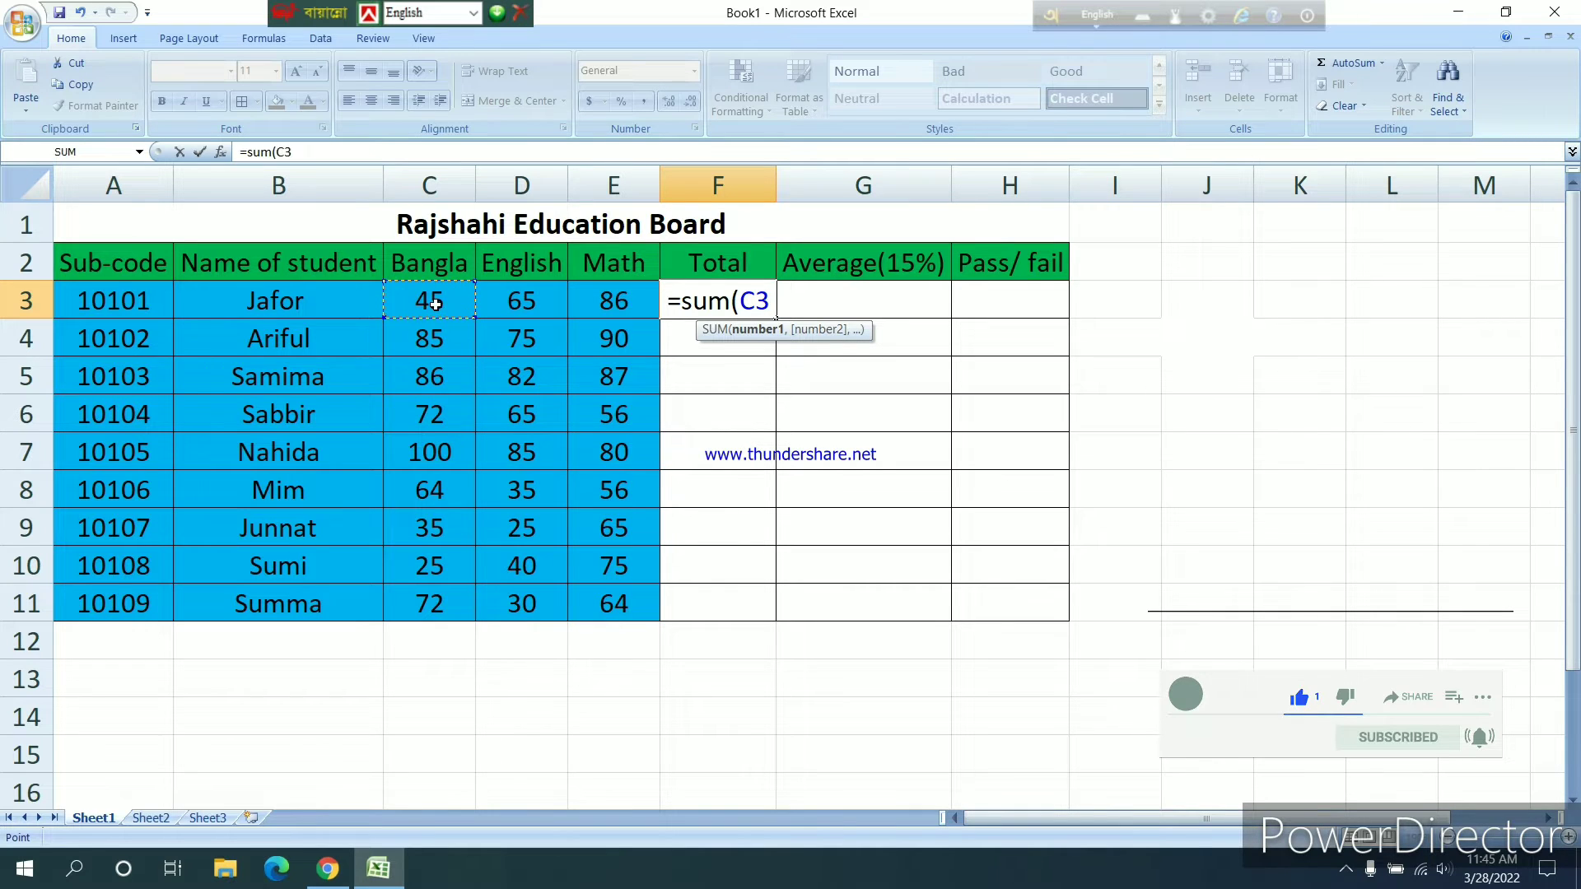
left_click_drag(432, 305, 574, 294)
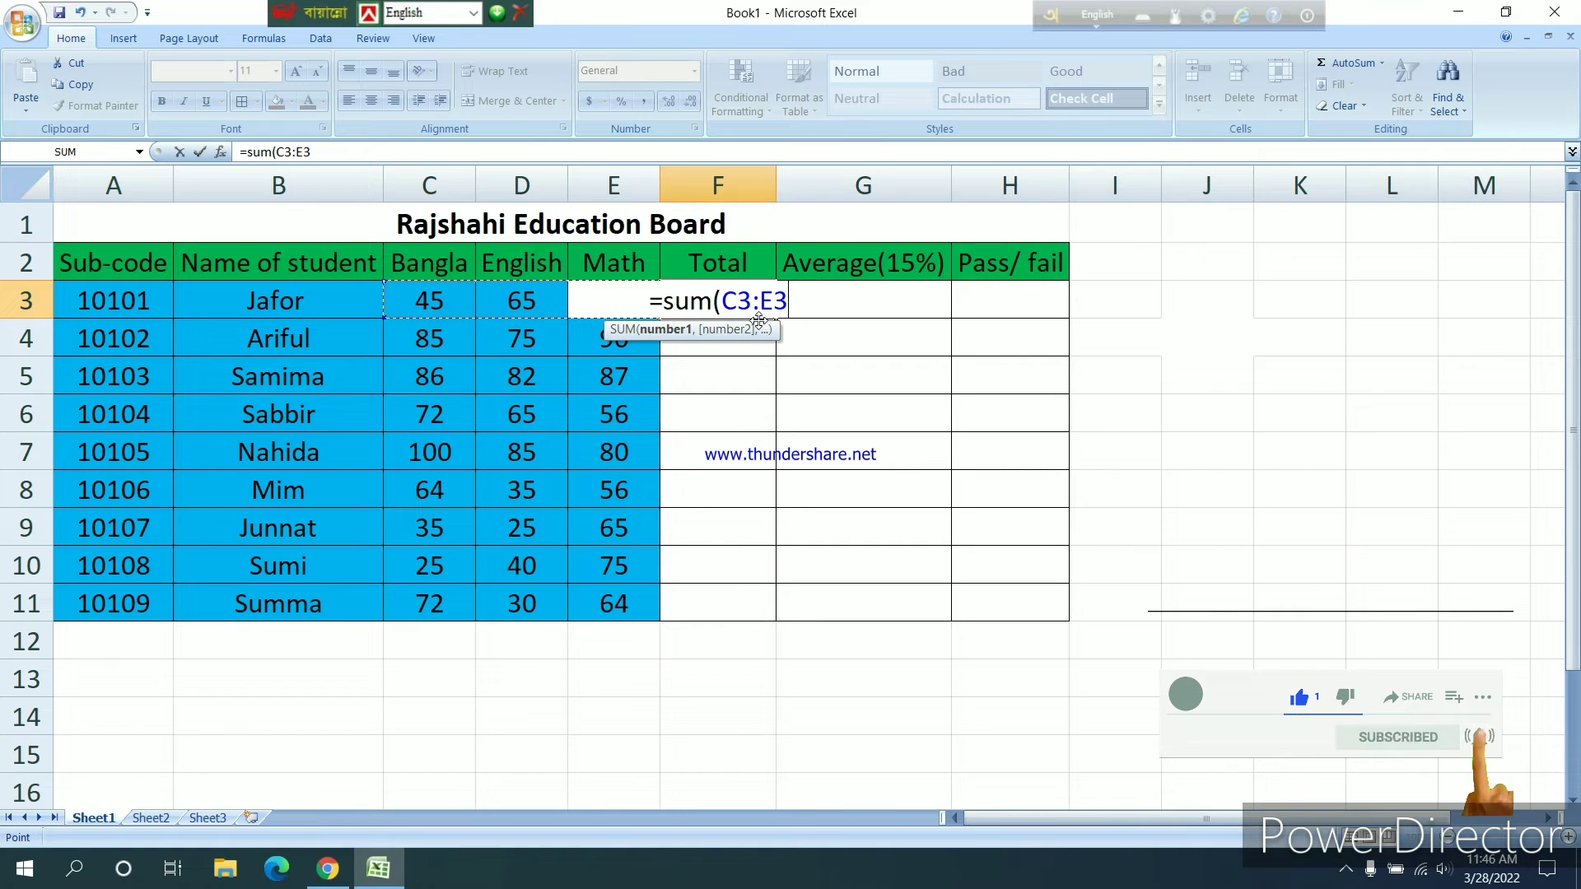
type(")")
key("Return")
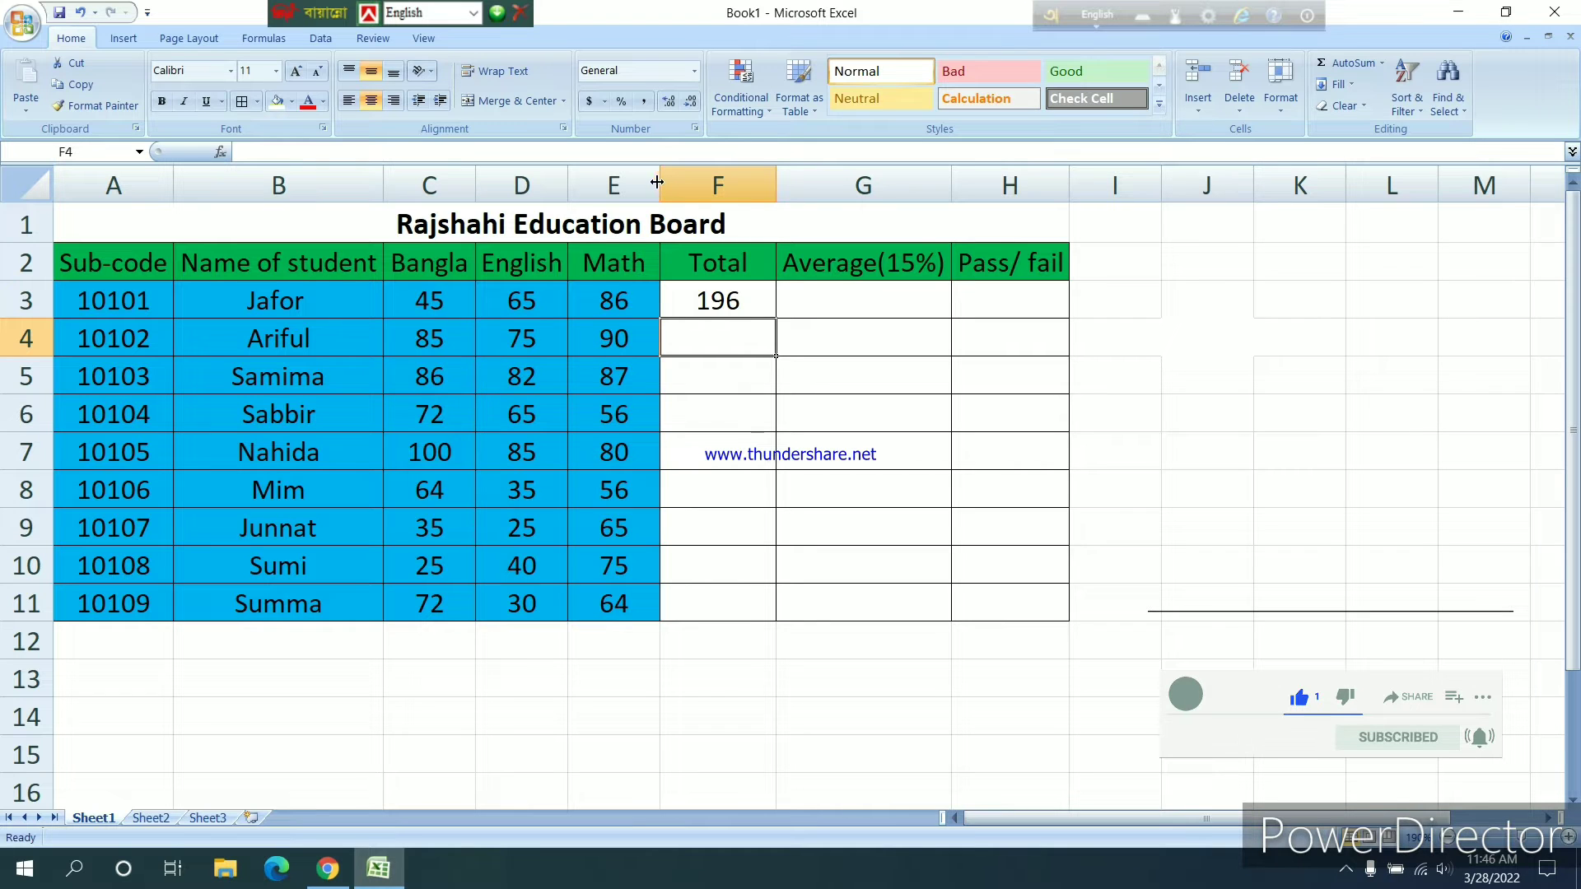
Step: Widen the Math and English columns, and fill the total formula from F3 down to F11
left_click_drag(657, 181, 765, 183)
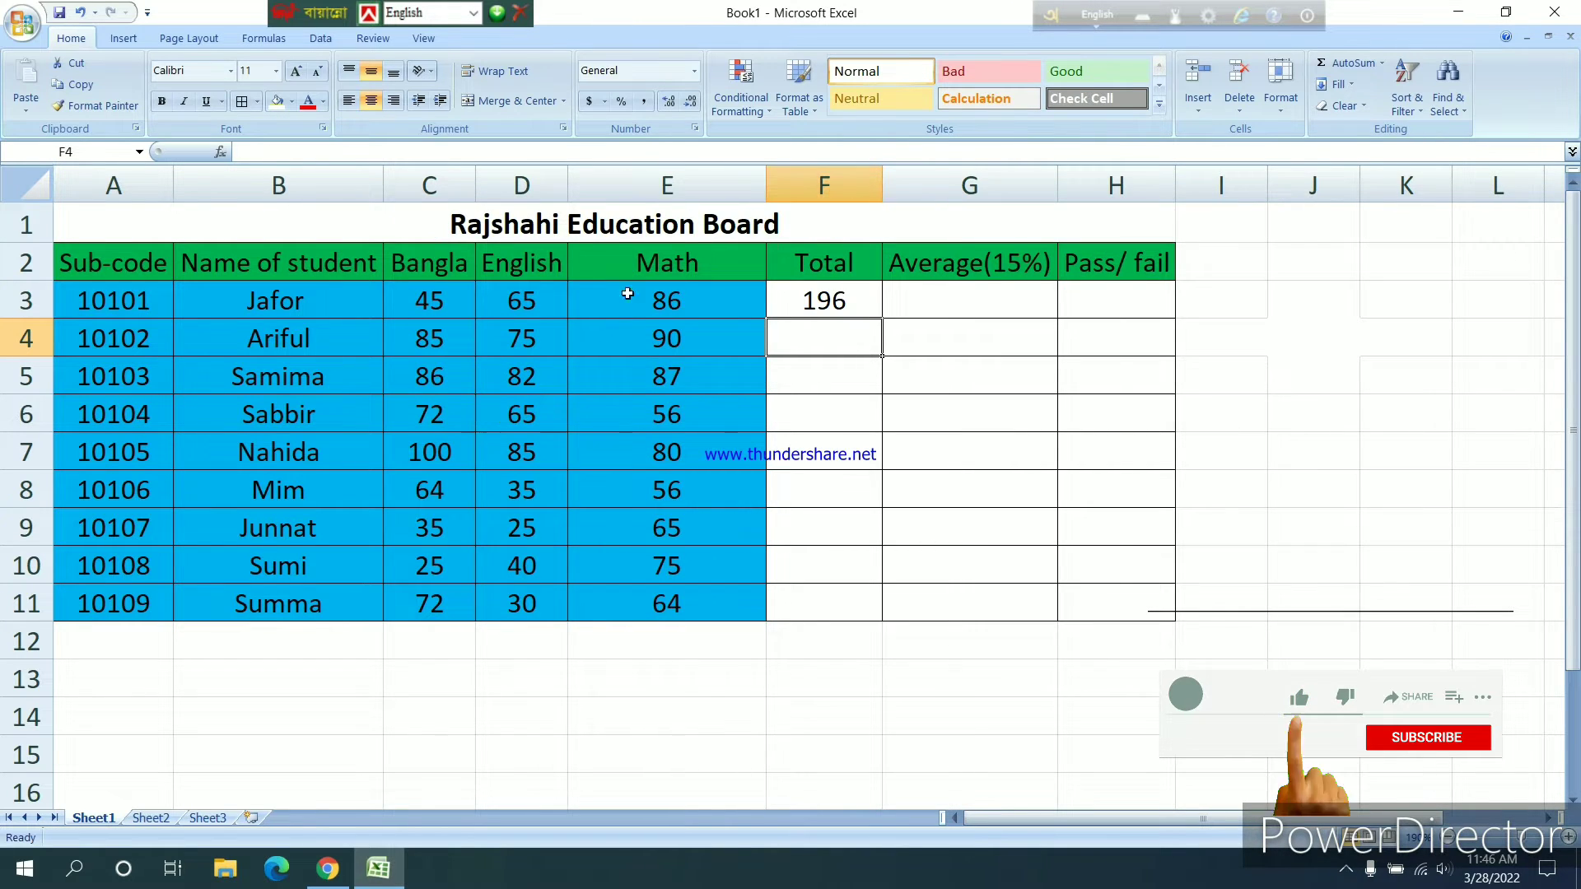
left_click_drag(567, 183, 615, 179)
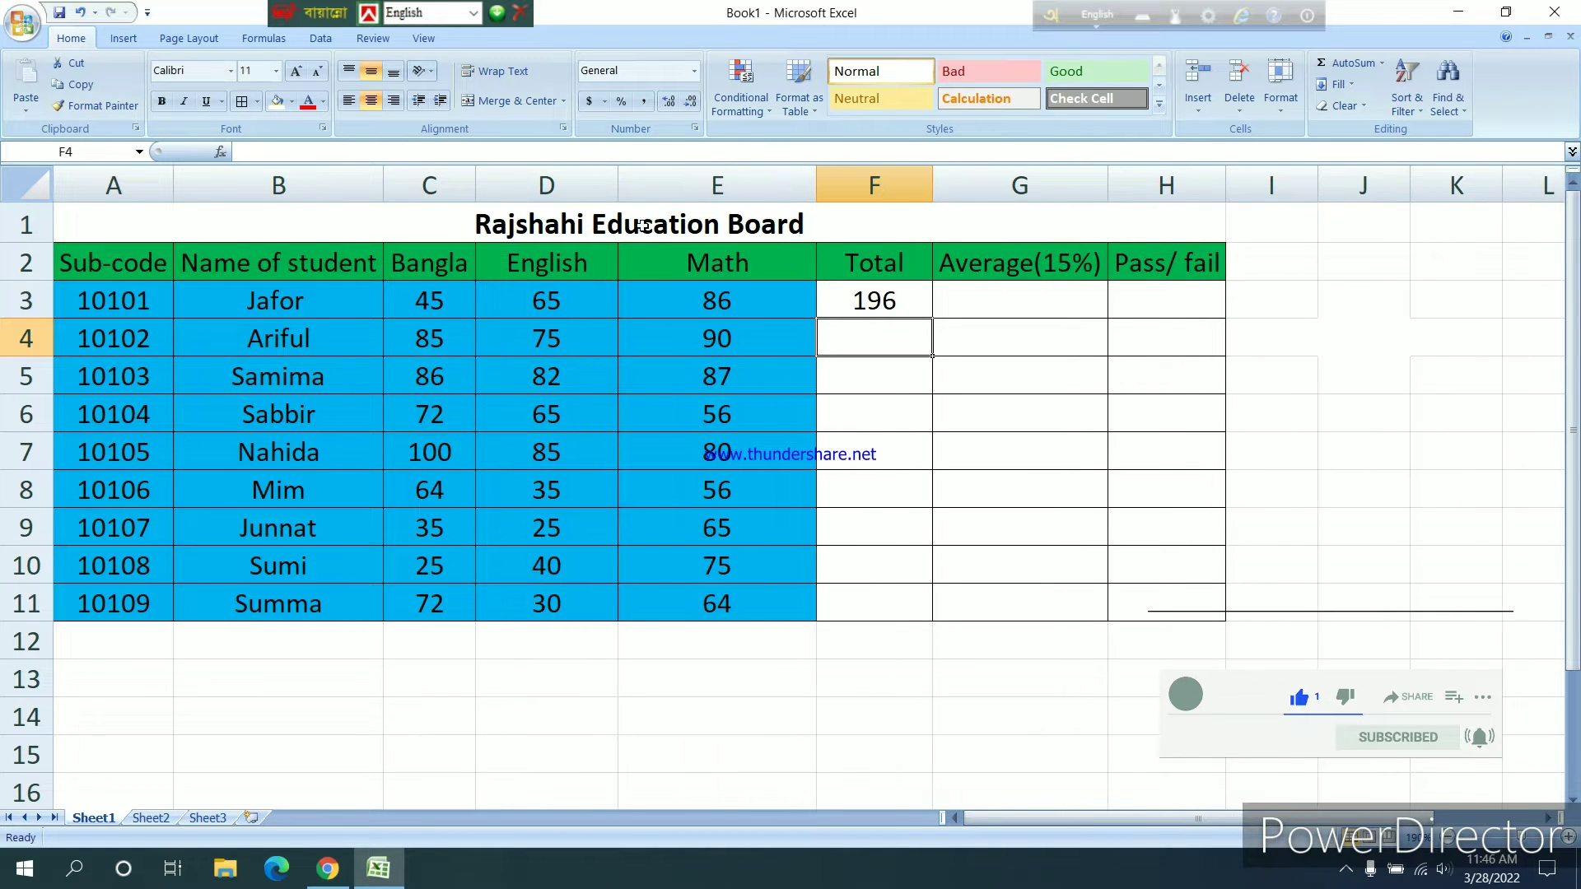
left_click(902, 305)
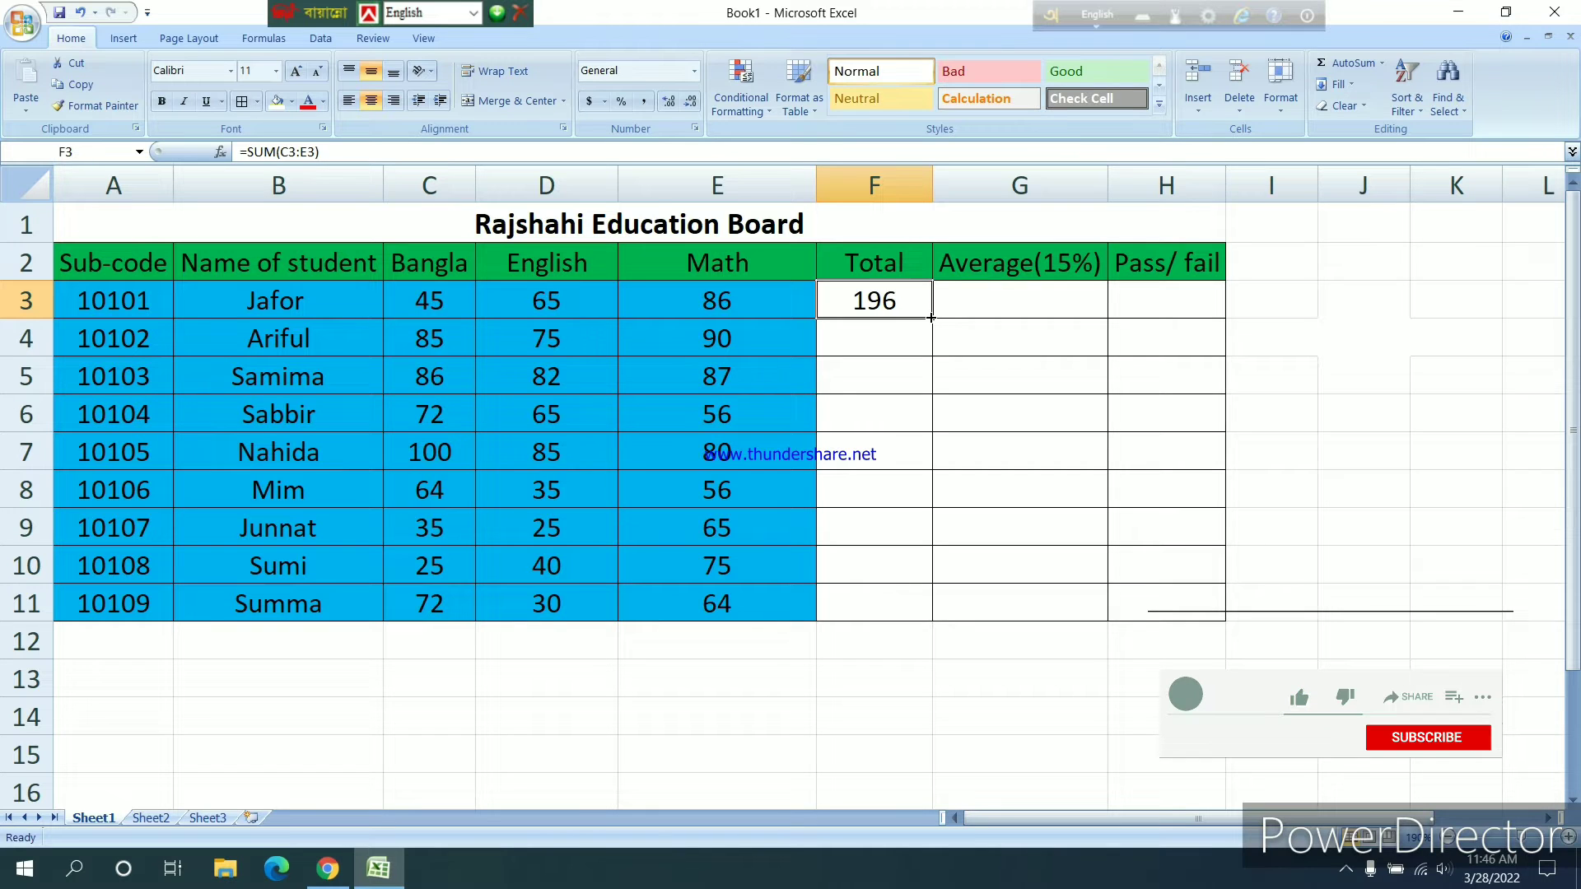
left_click_drag(935, 318, 942, 607)
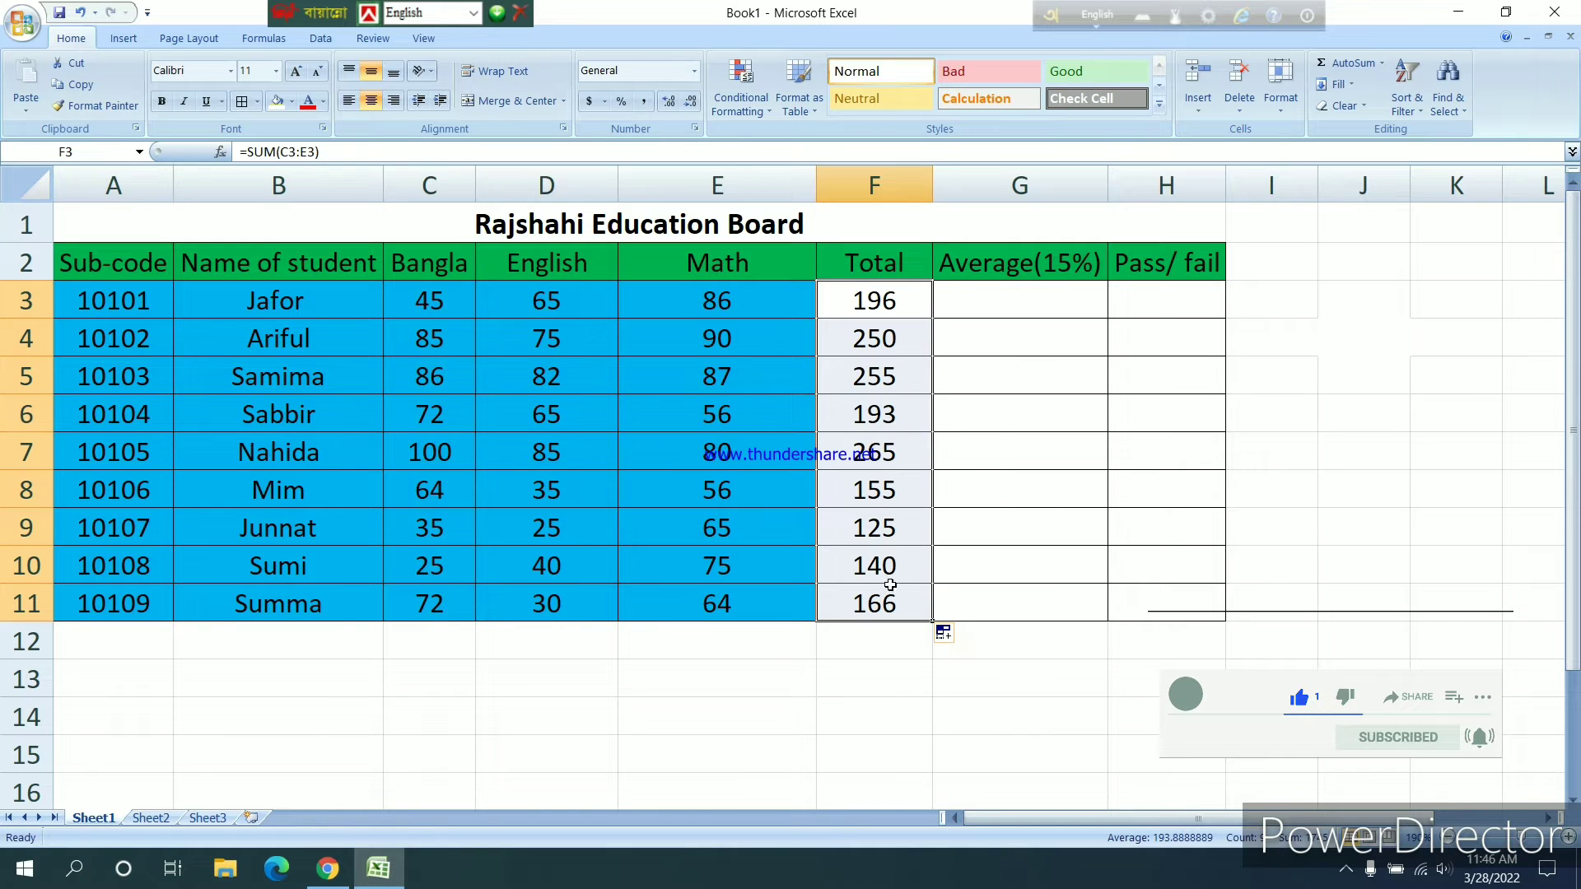
Step: Calculate the first student's average in G3 with =AVERAGE(C3:E3) and fill the formula down to G11
left_click(995, 300)
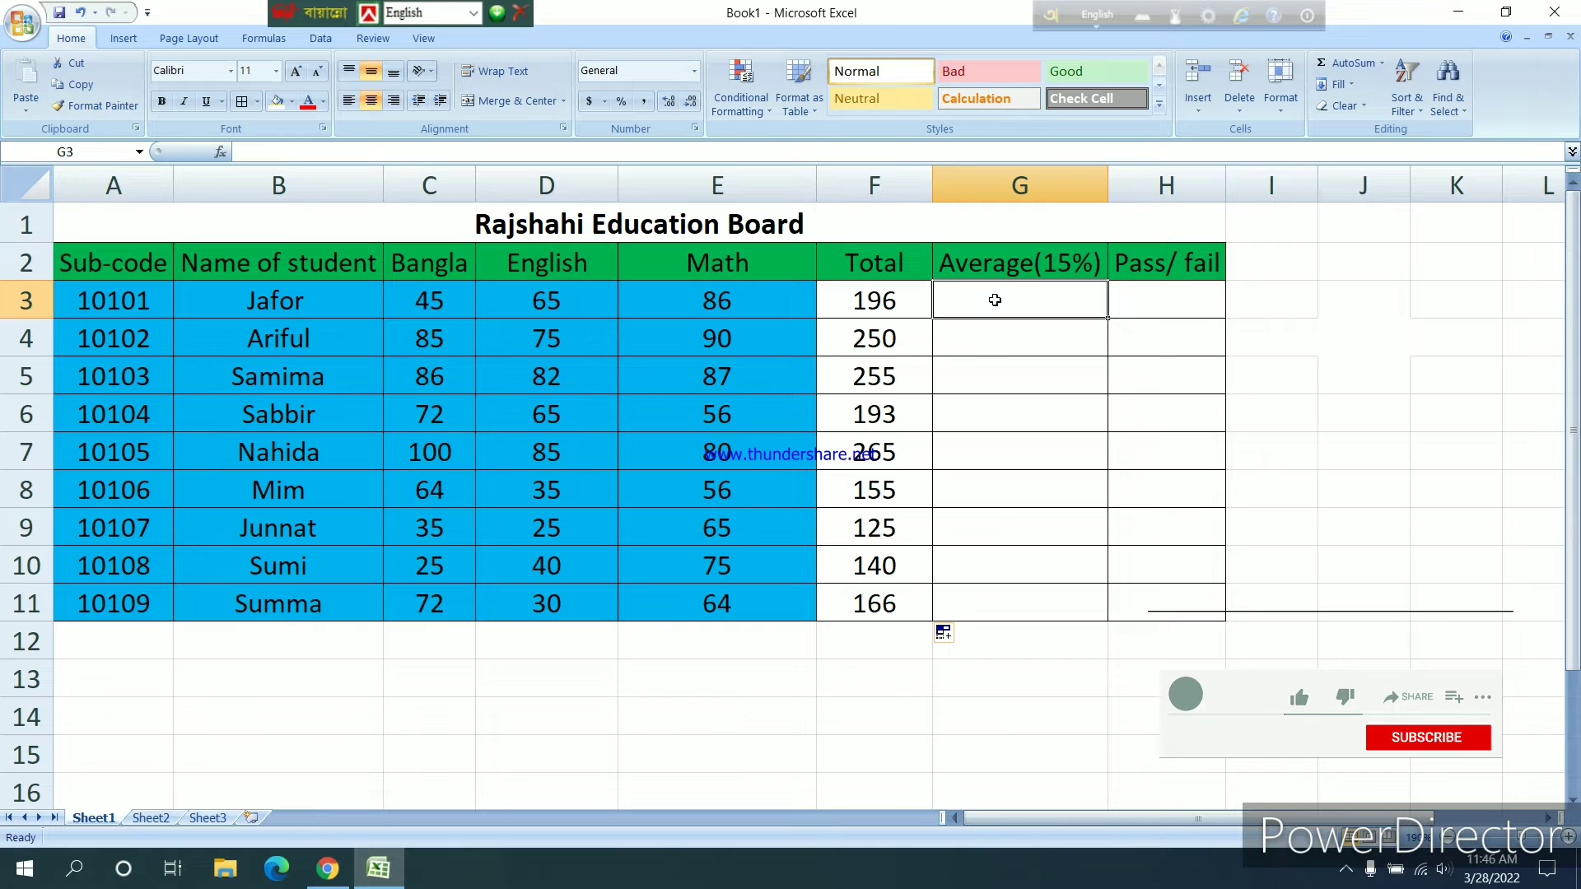
type("=")
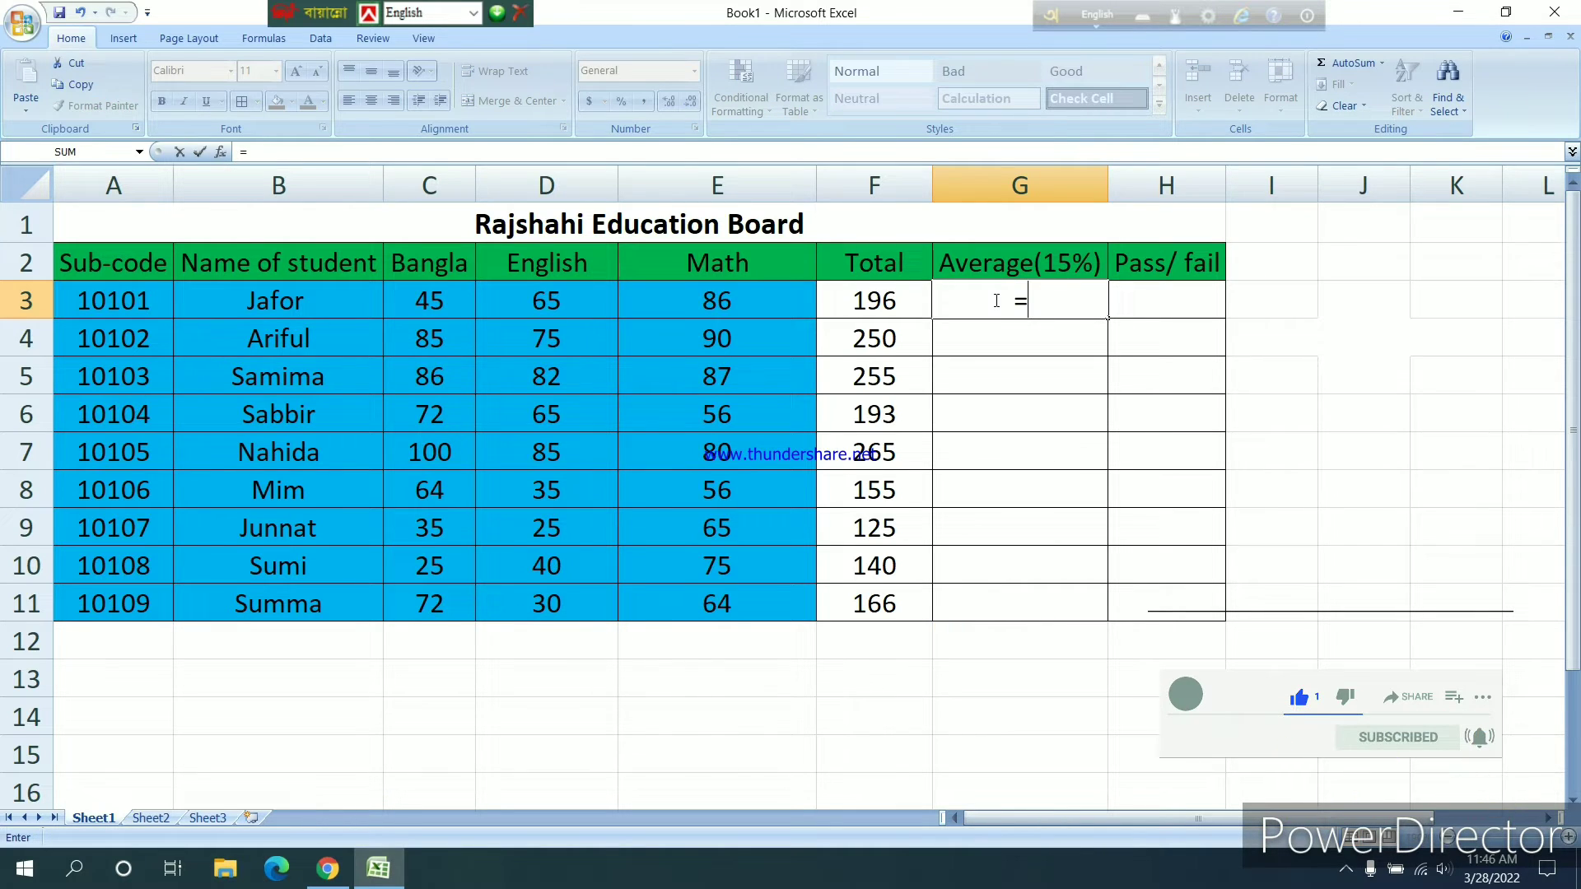
type("aver")
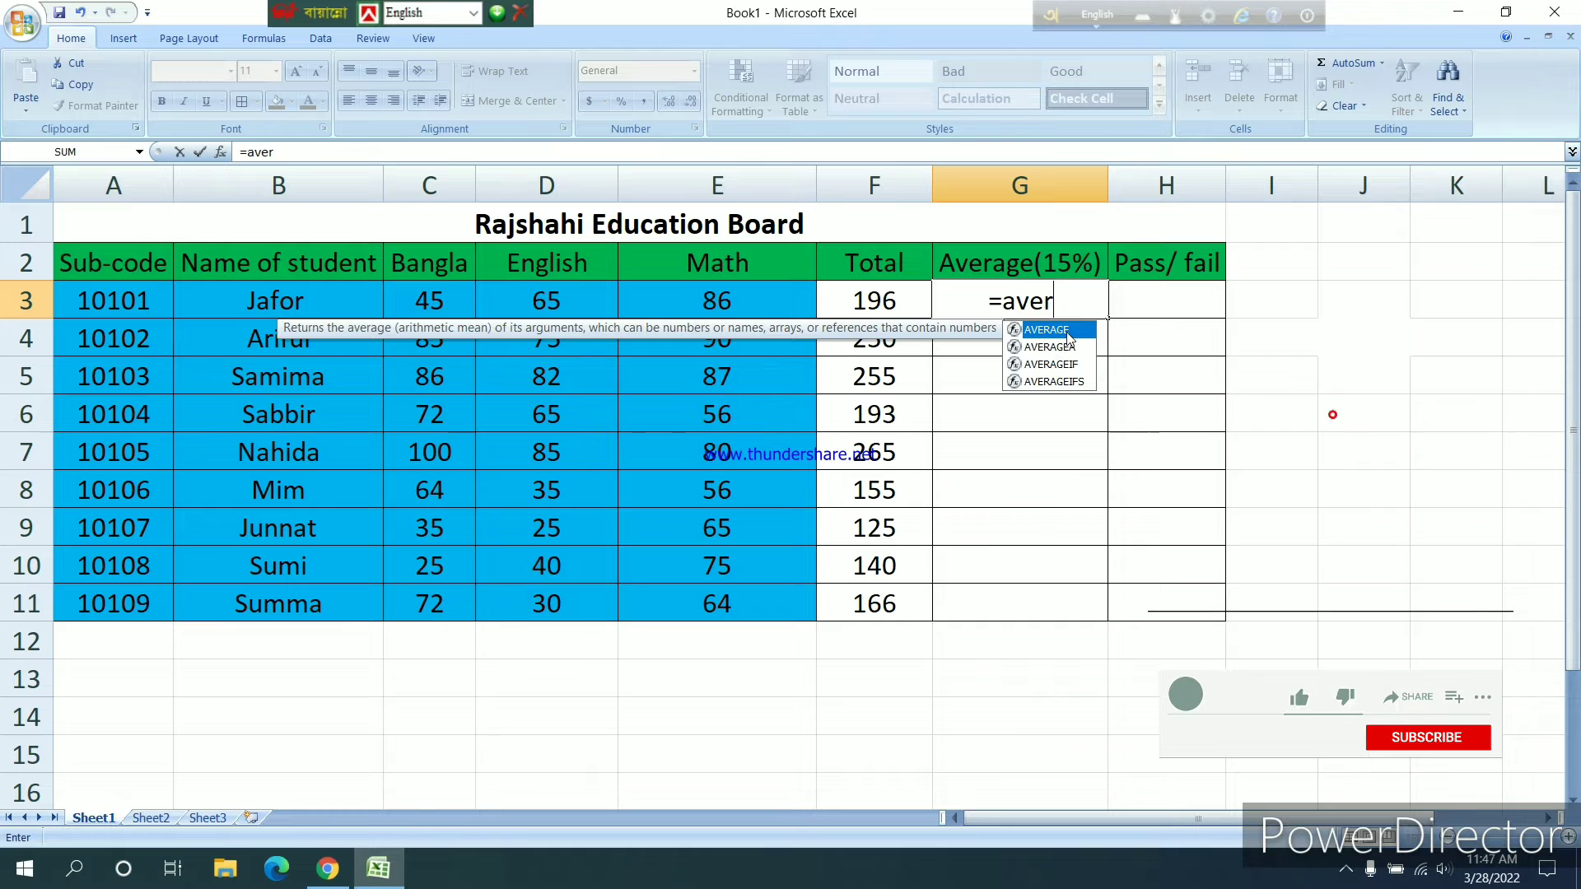
key("Tab")
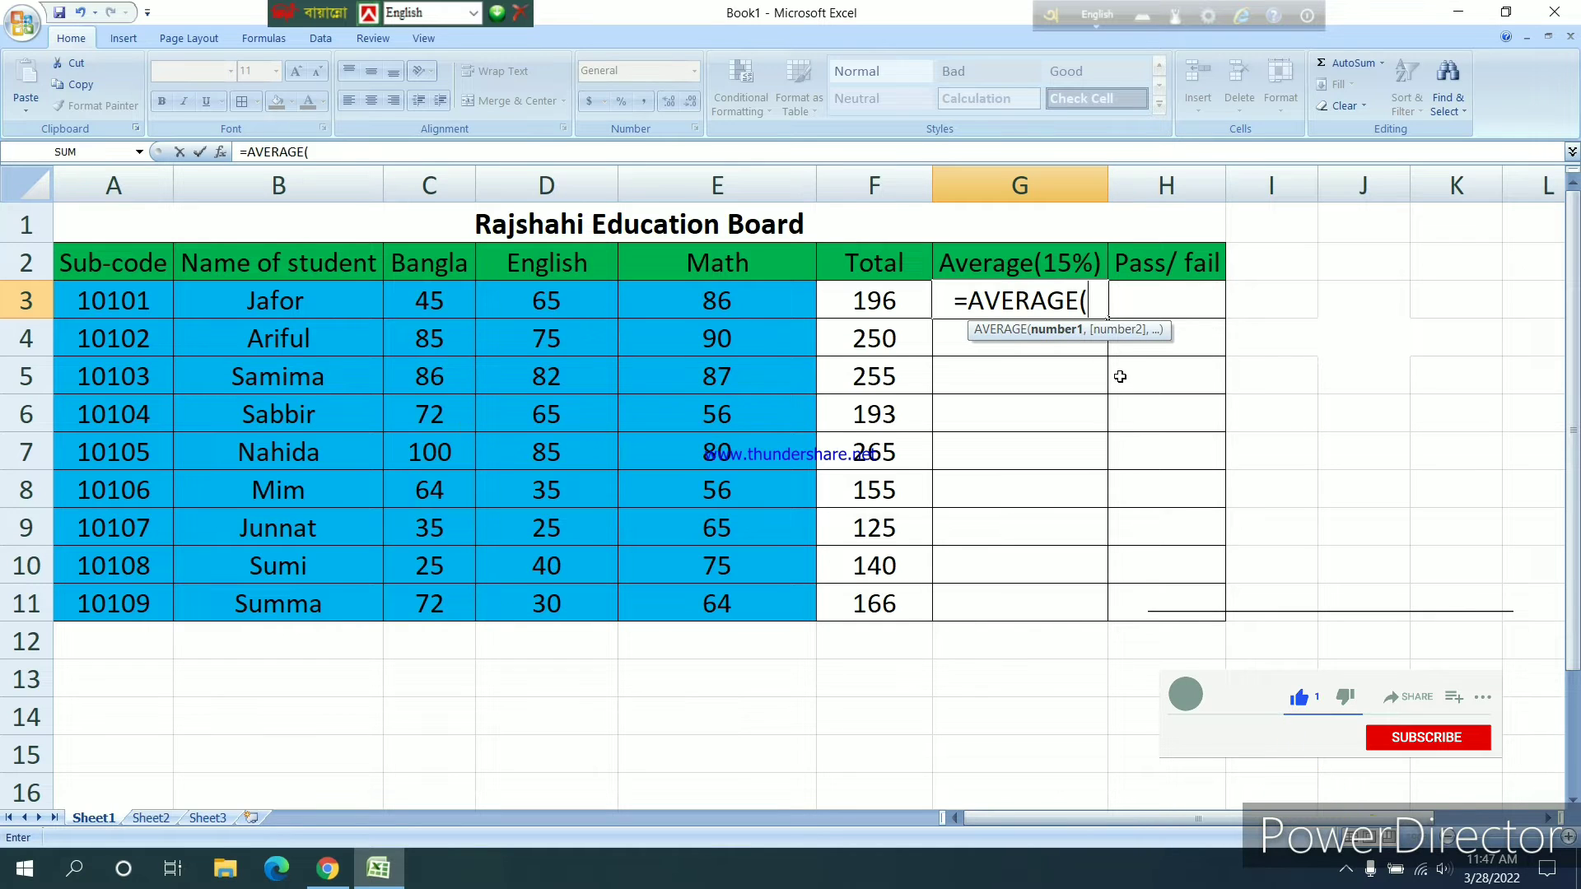
left_click(429, 301)
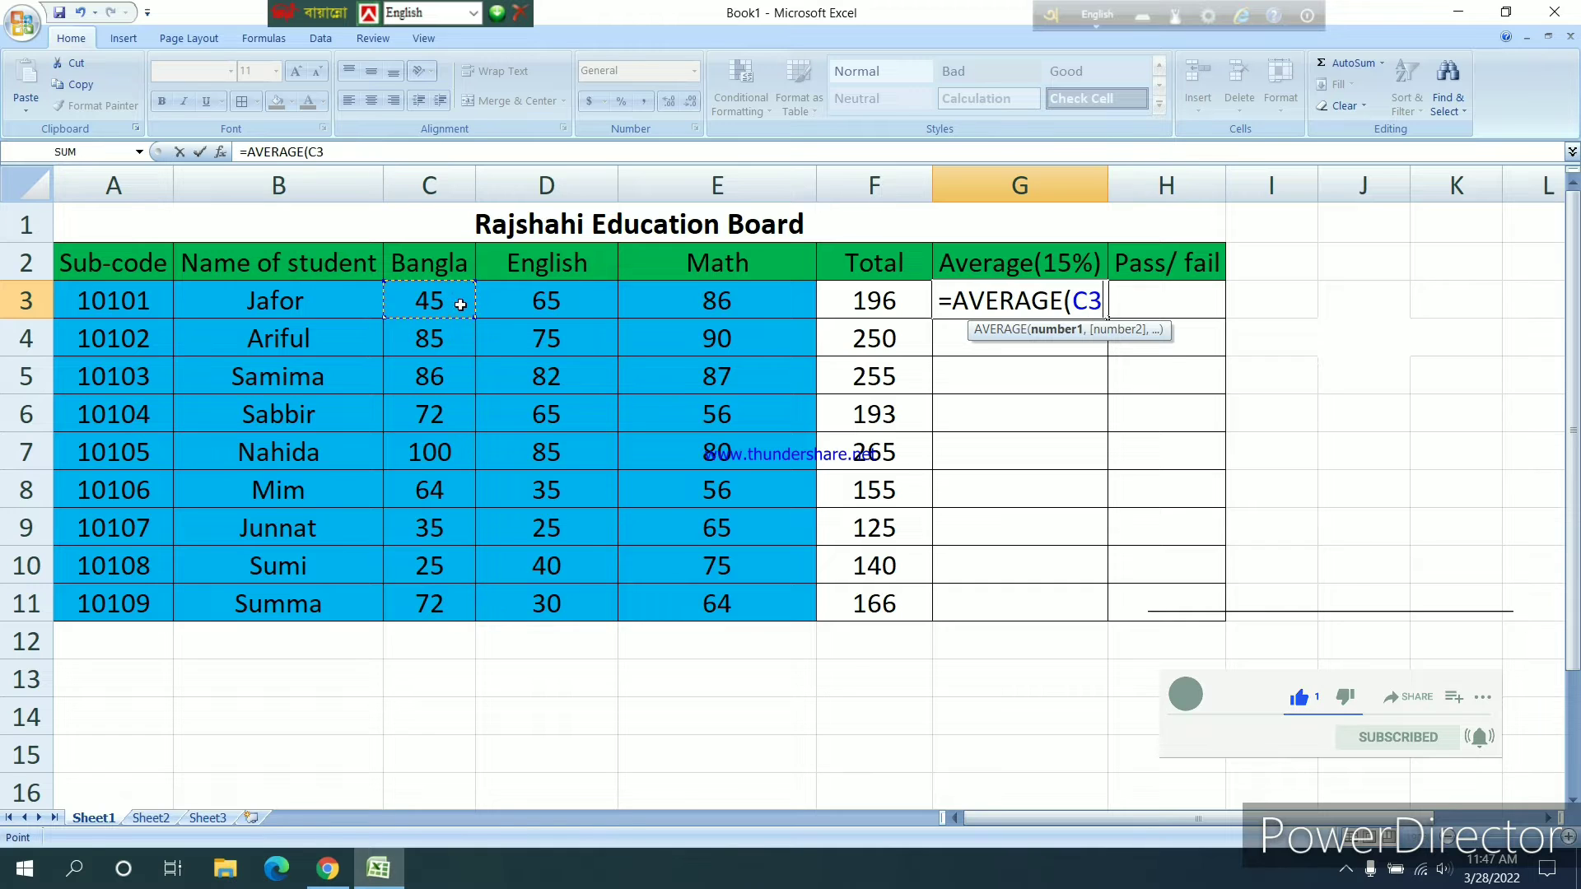
left_click_drag(461, 305, 657, 302)
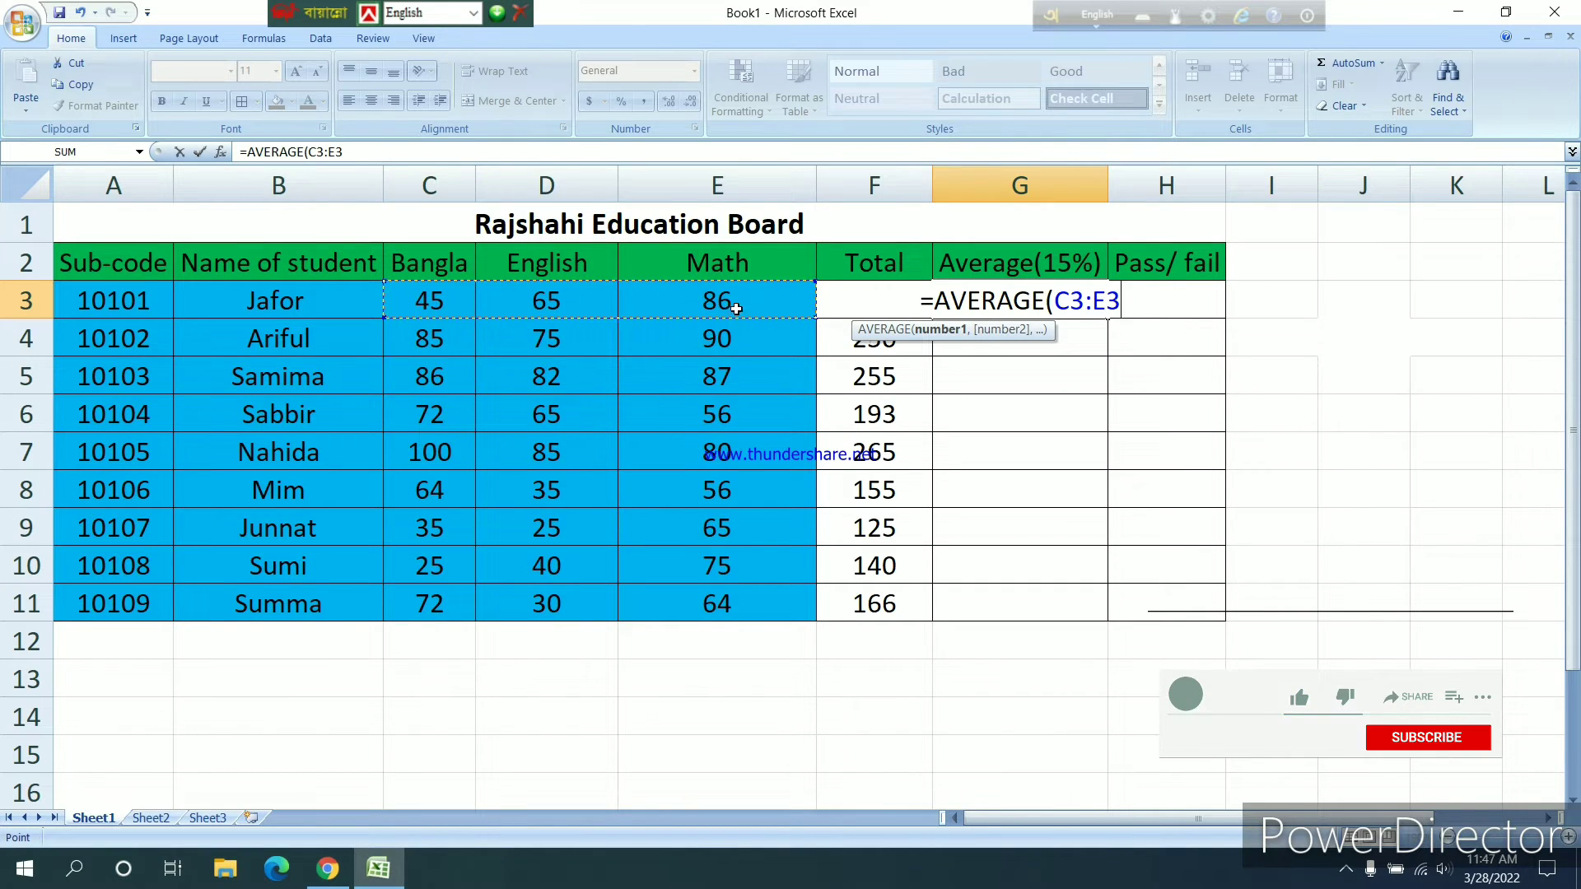
key("Return")
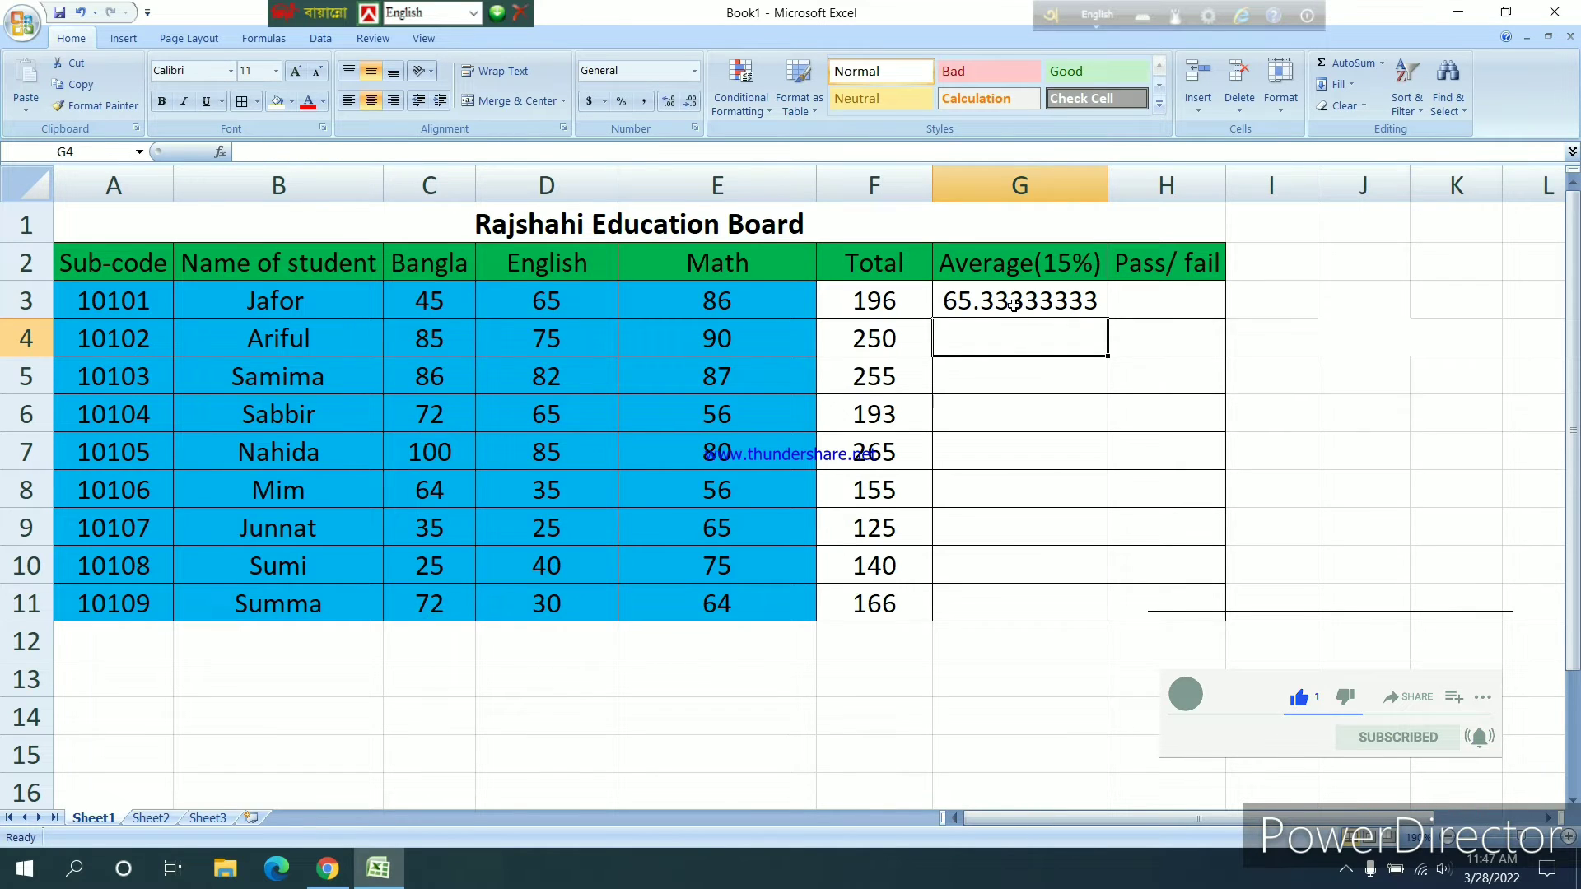
left_click(1071, 311)
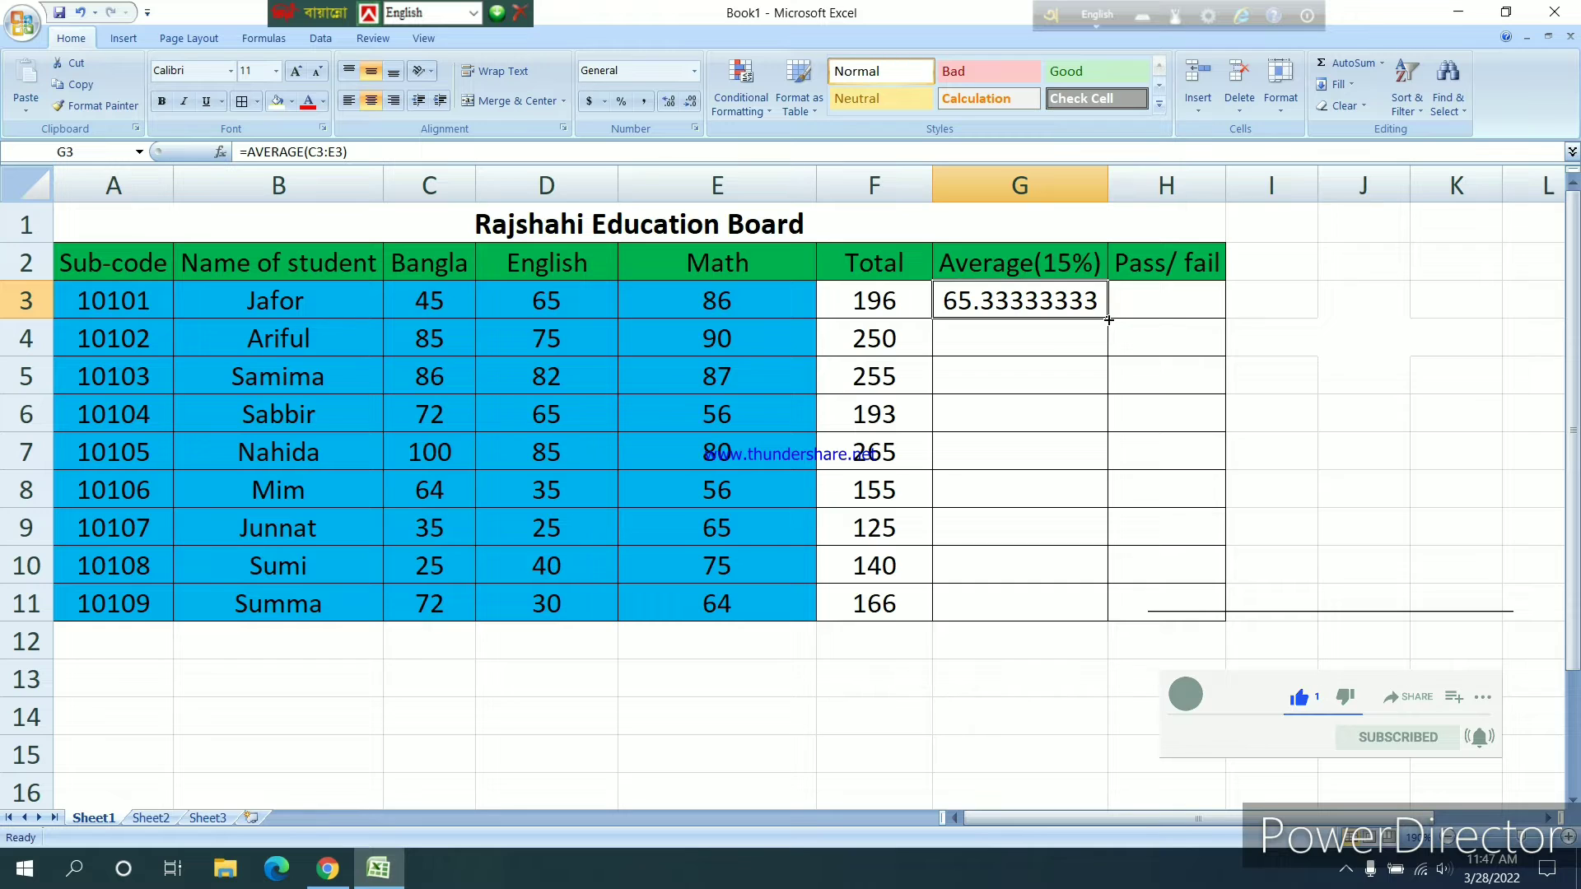
left_click_drag(1109, 320, 1109, 619)
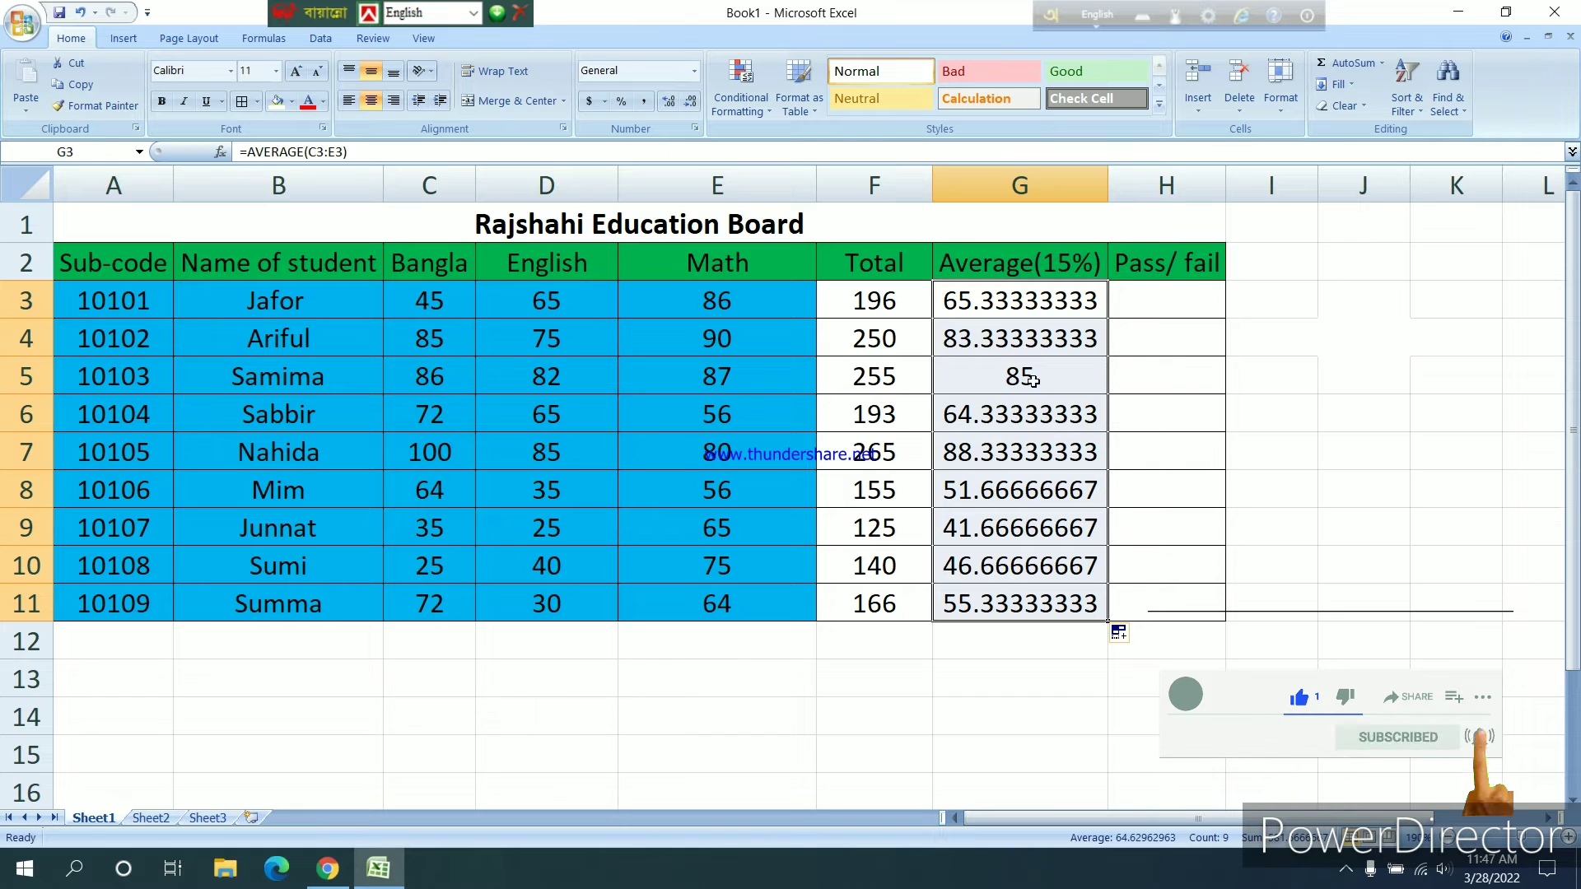
Step: Begin an IF formula with a nested AND test in H3, using C3>=35 as the first condition
left_click(1177, 301)
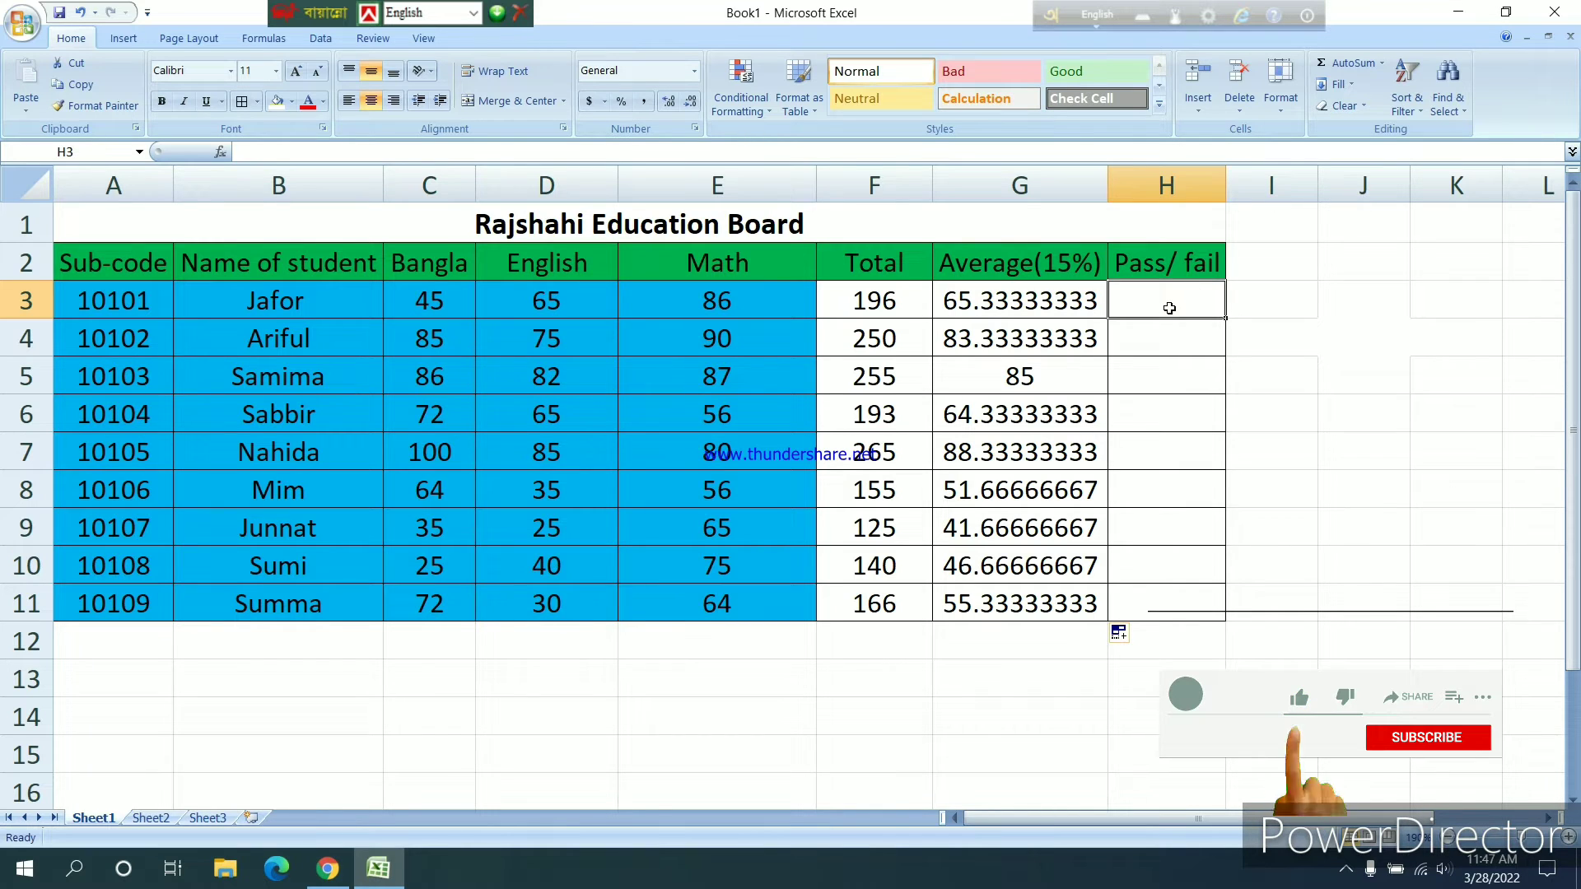
type("=if")
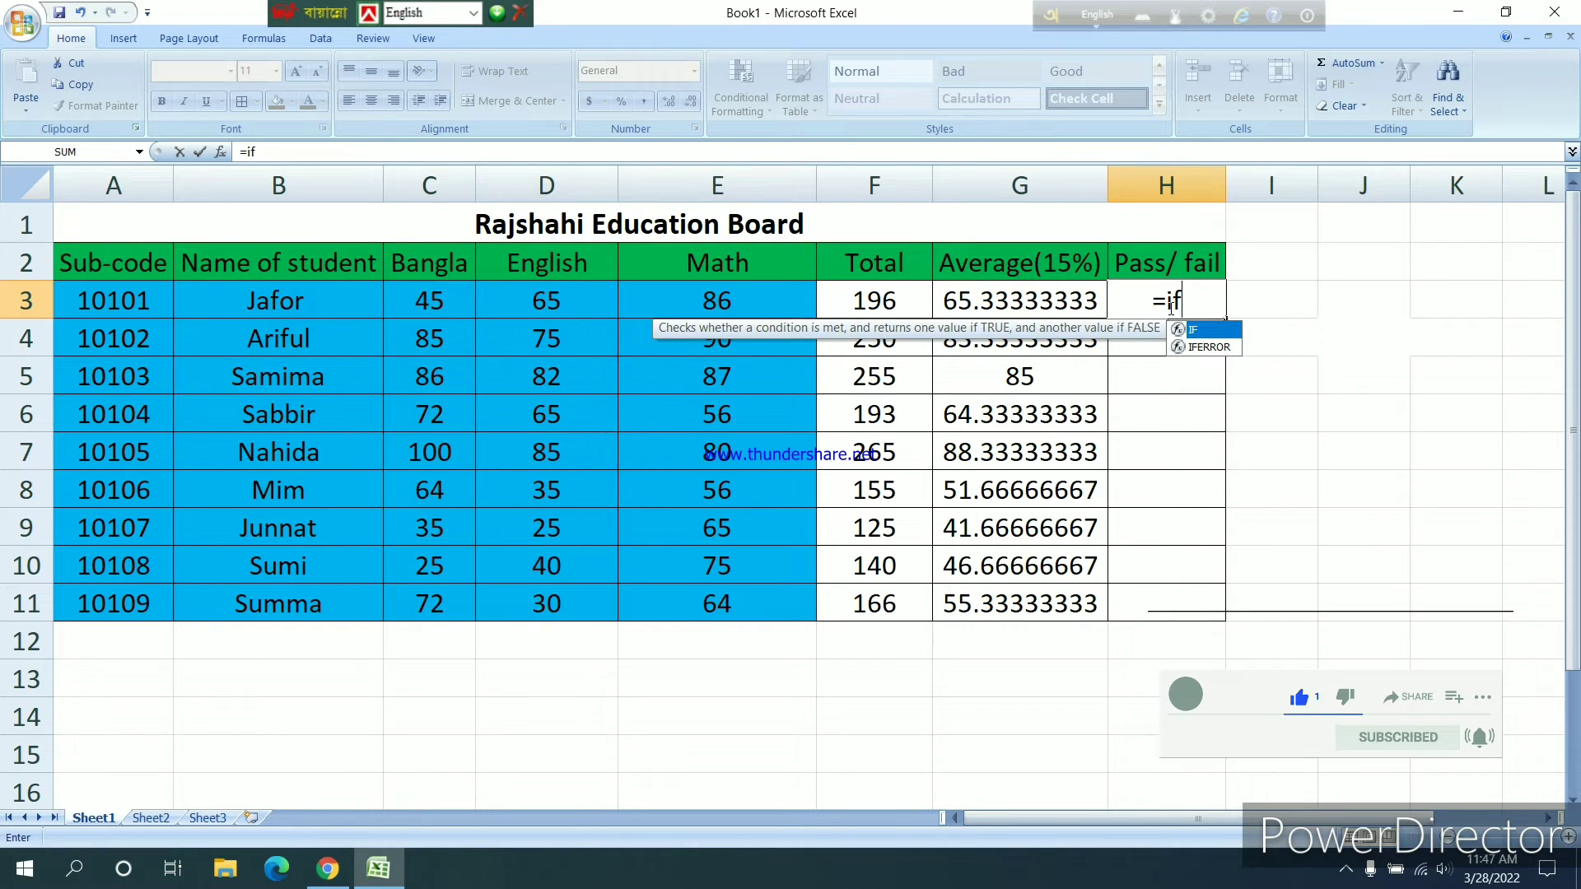
type("(and")
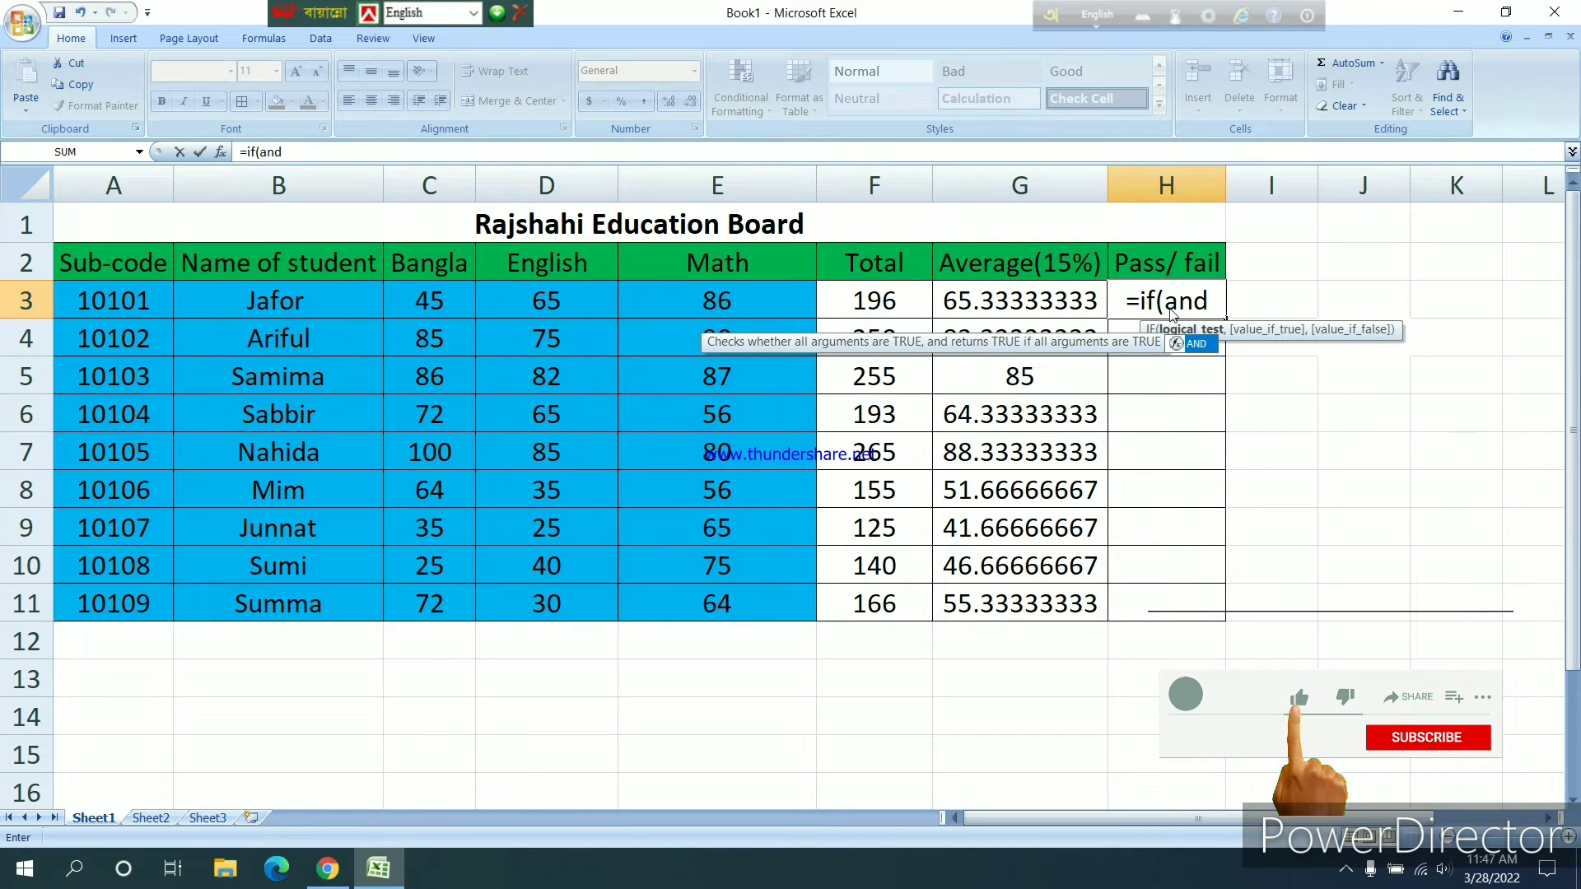
type("(")
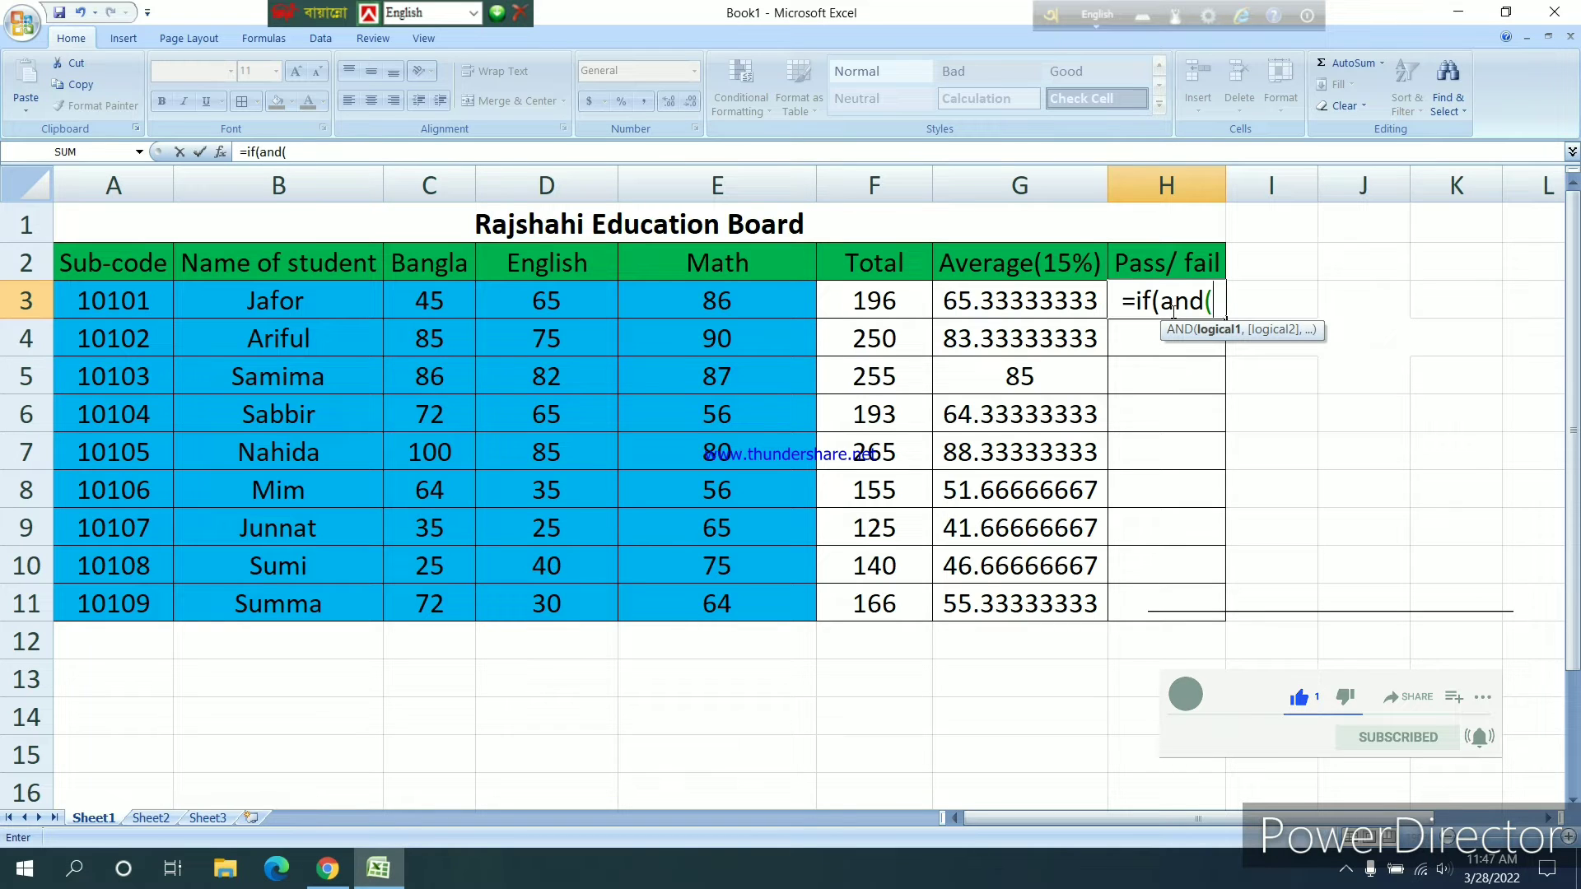
left_click(429, 303)
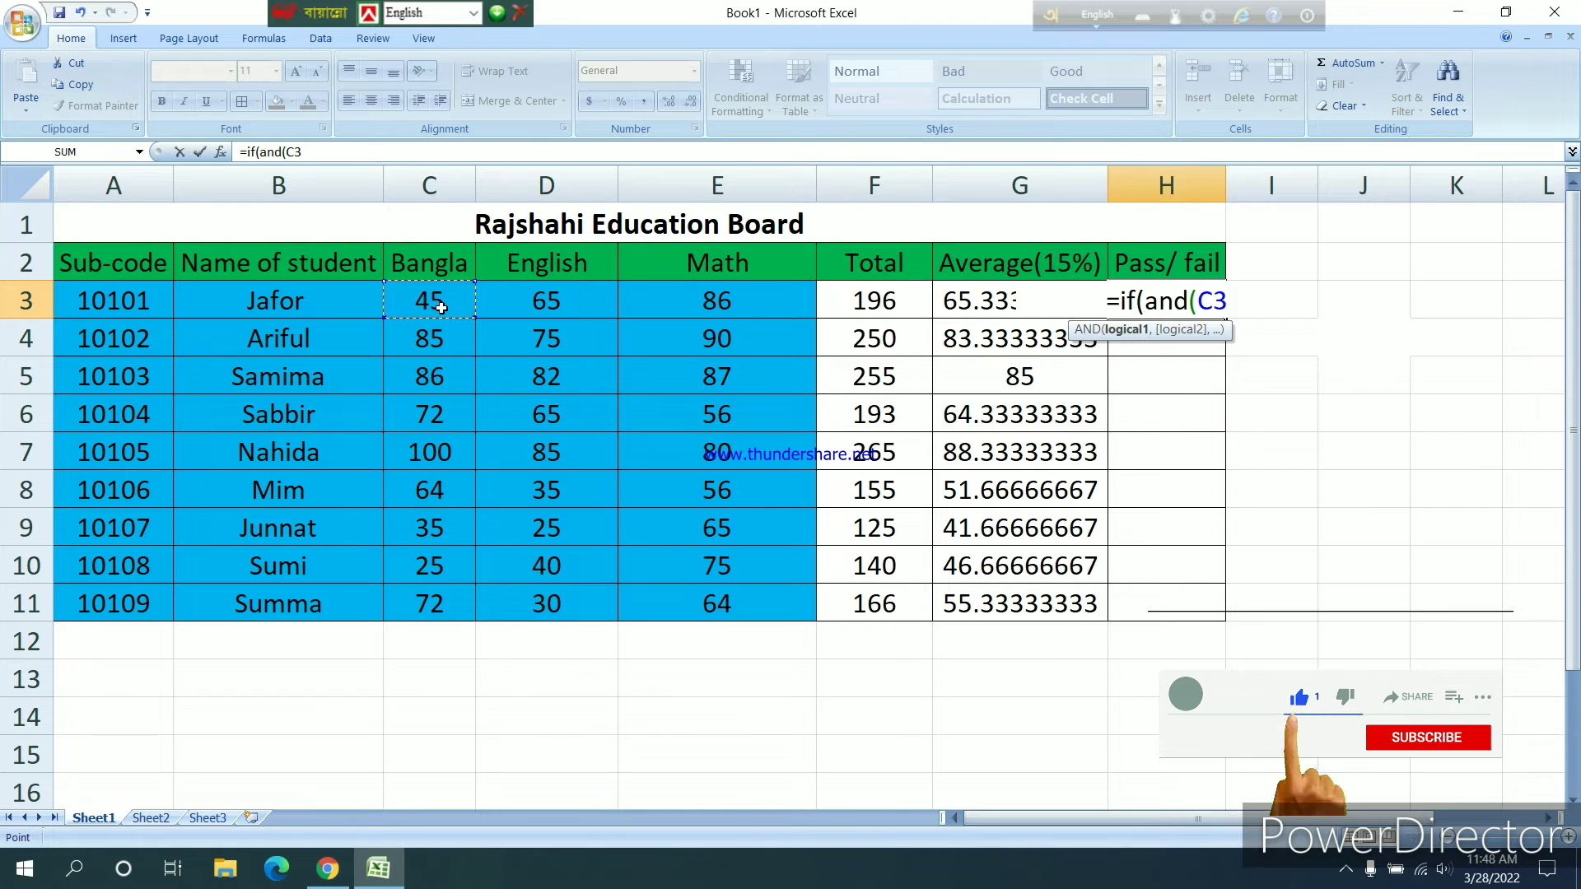
type(">")
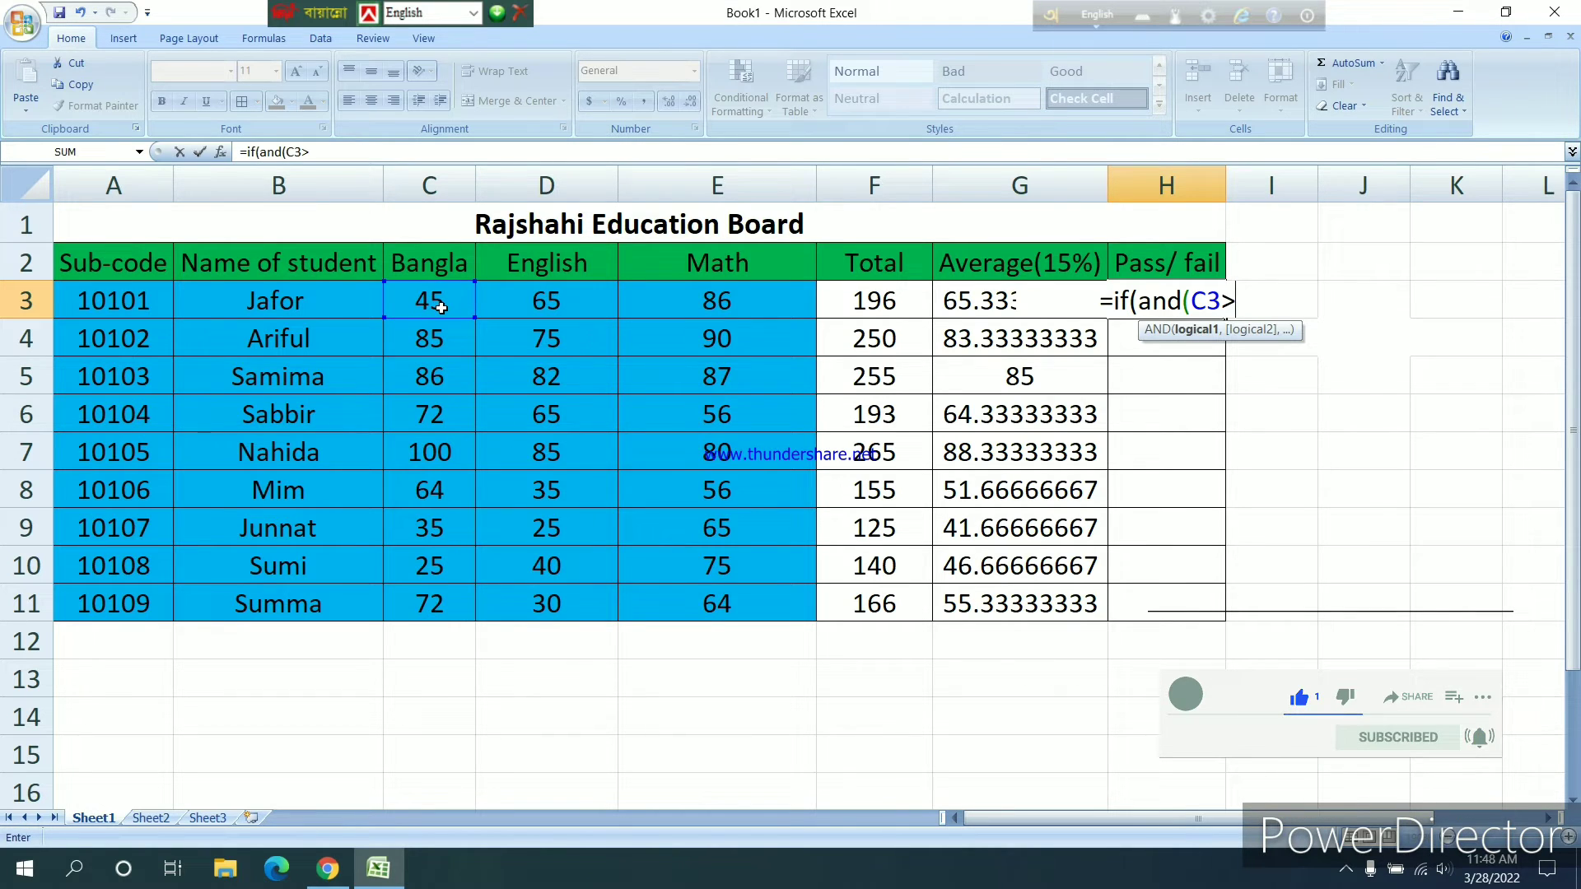
type("=")
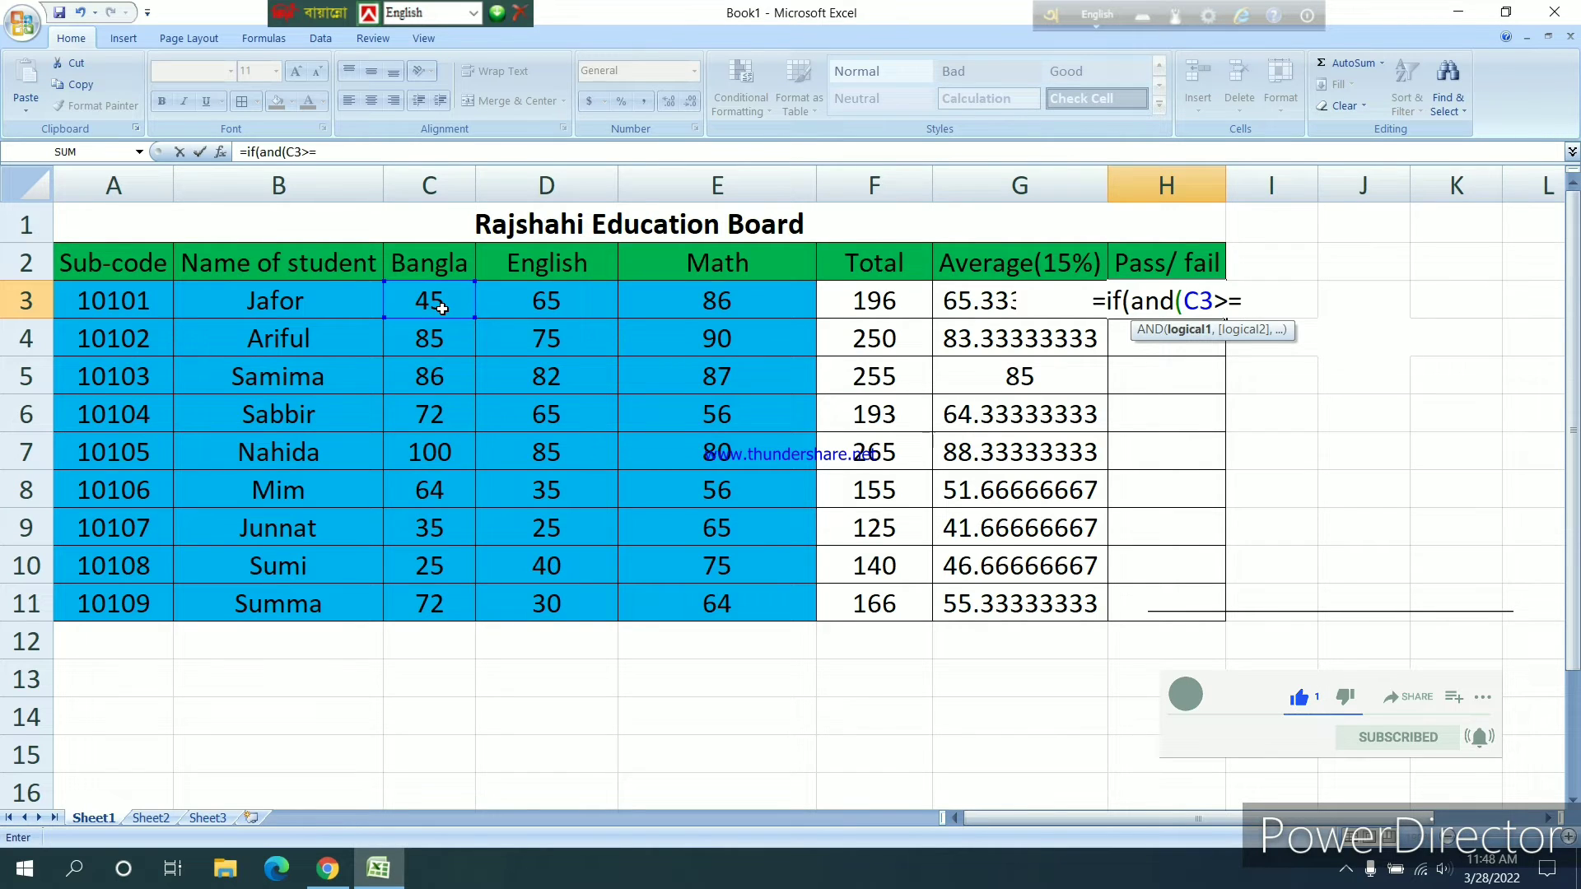
type("35")
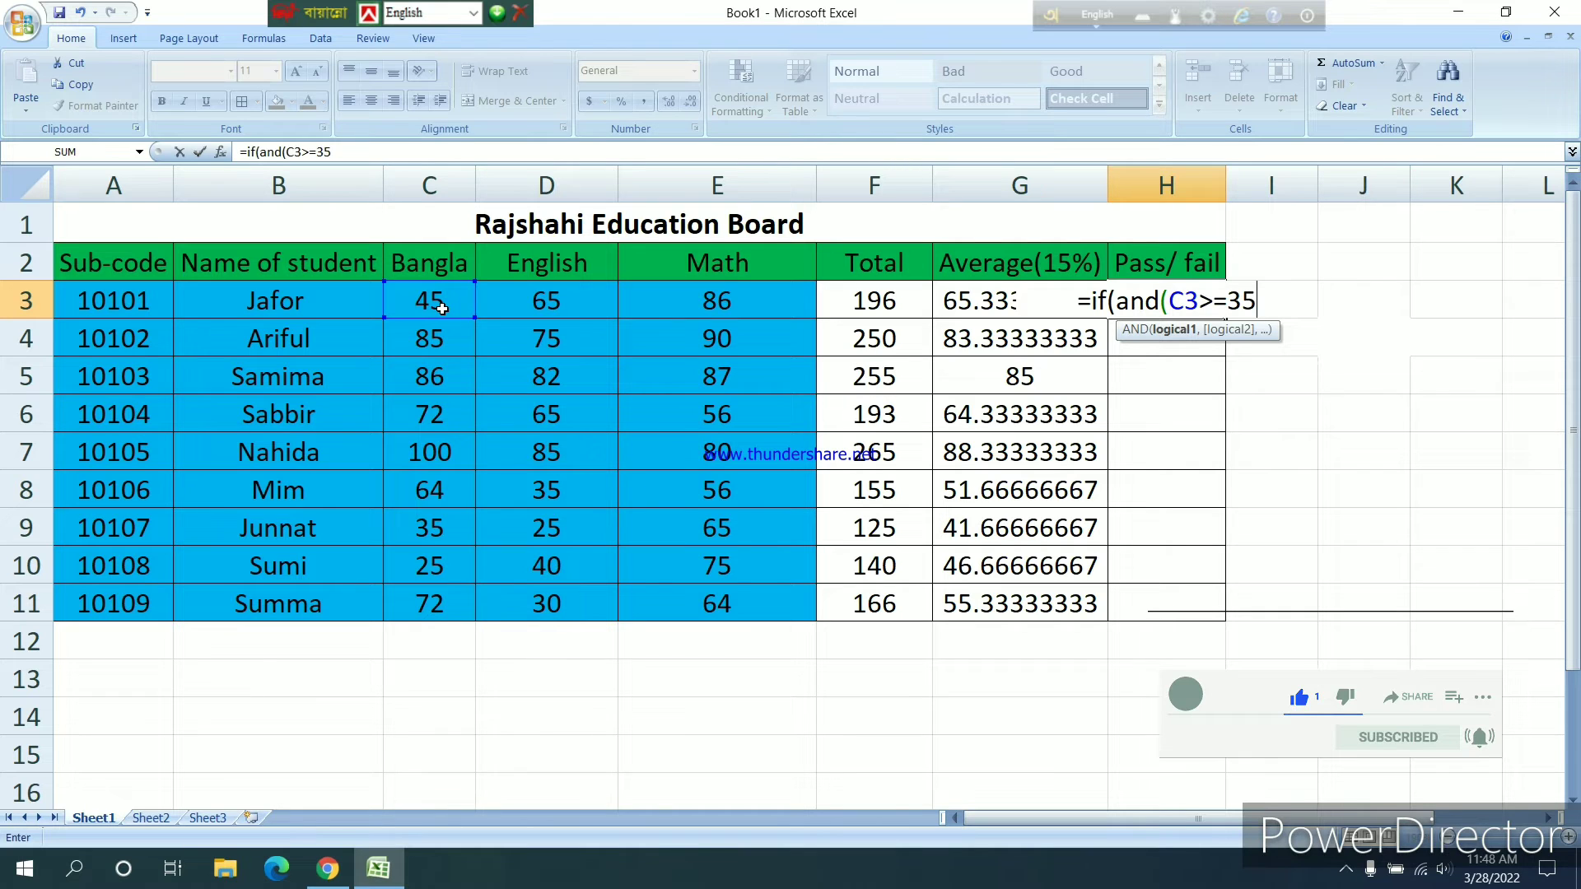
type(",")
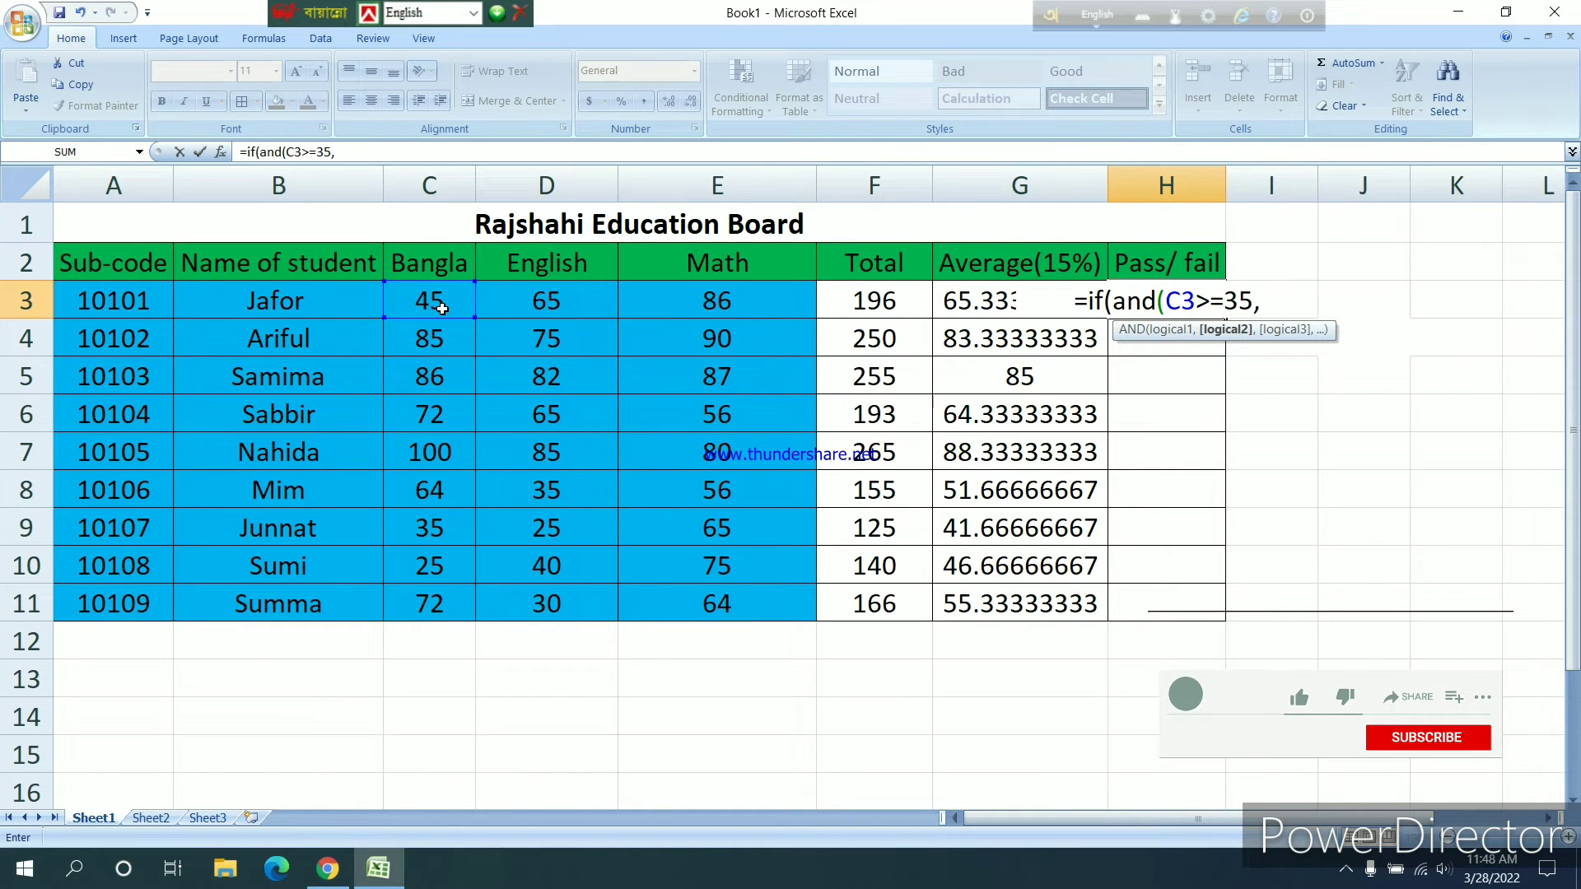
Step: Add D3>=35 as the second condition of the AND test in the H3 formula
left_click(550, 302)
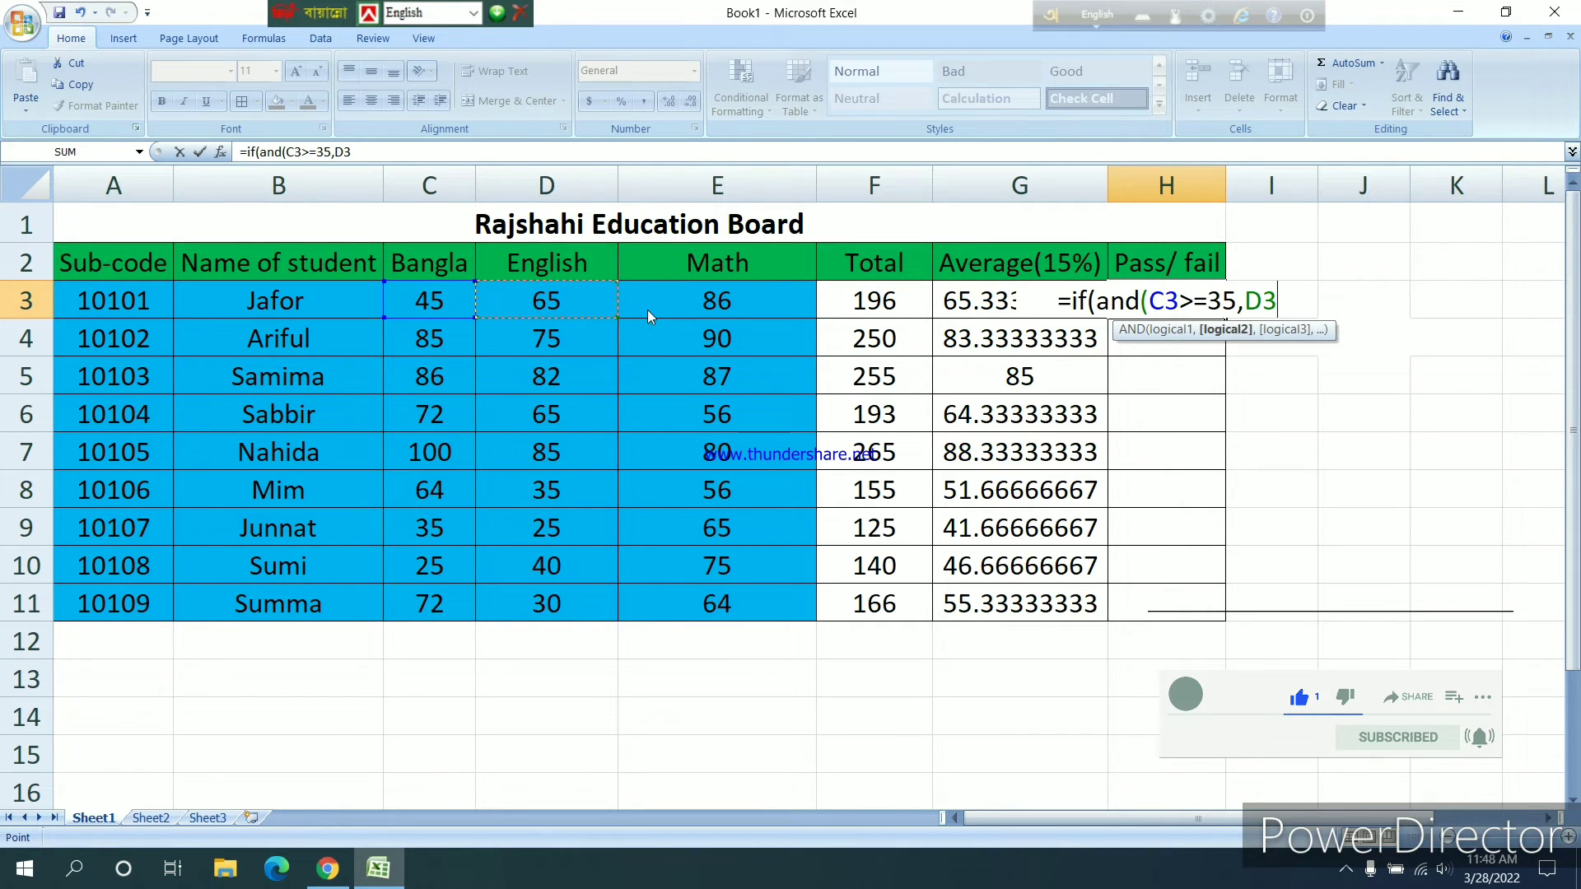
type(">=")
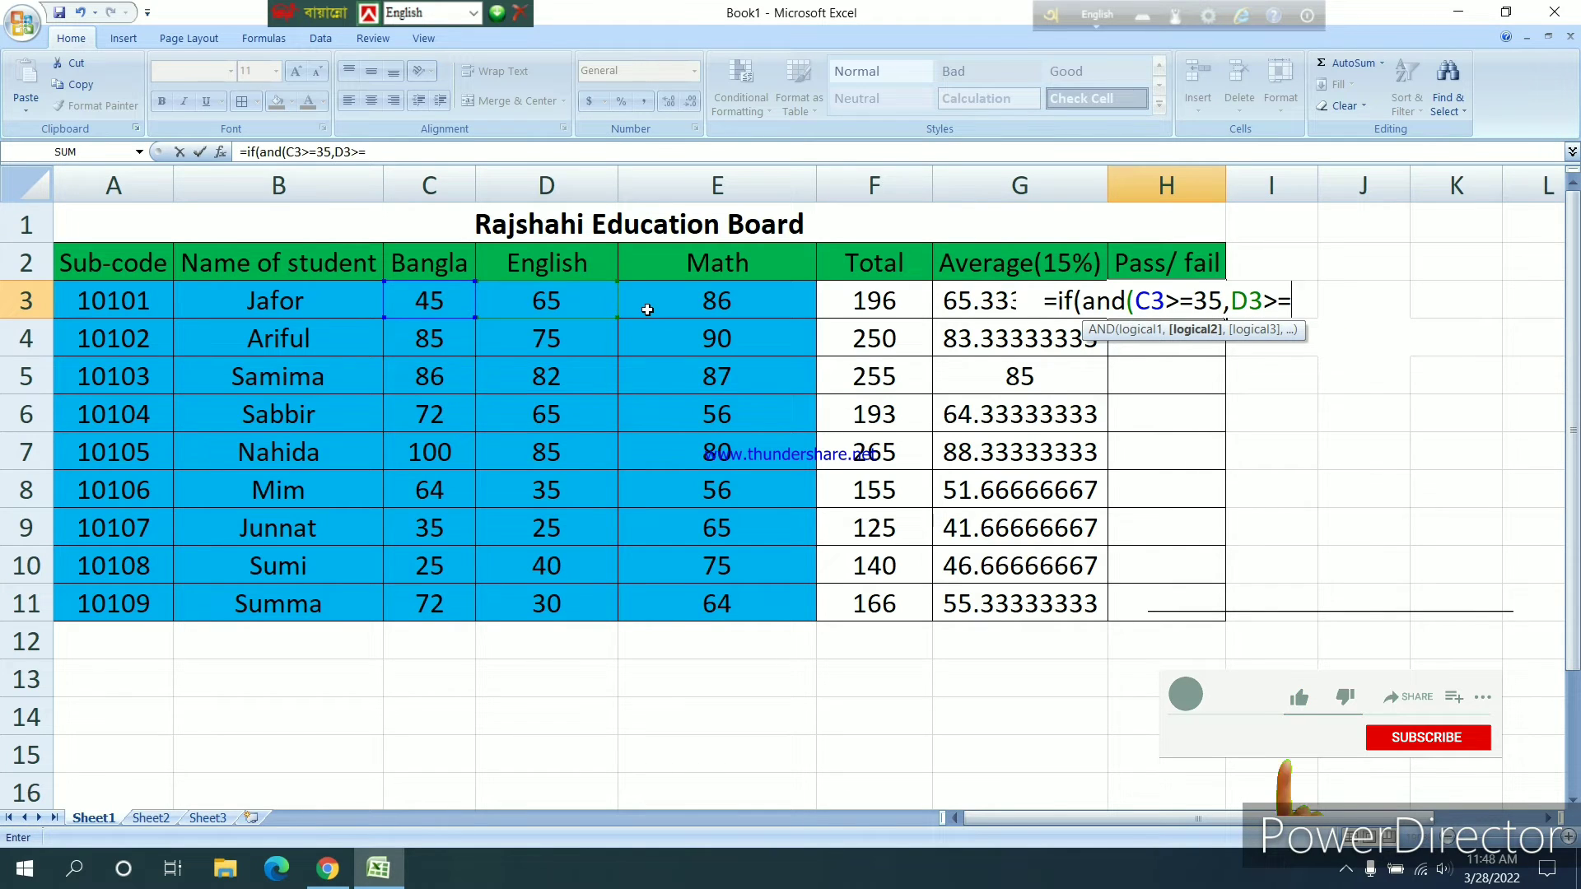
type("35")
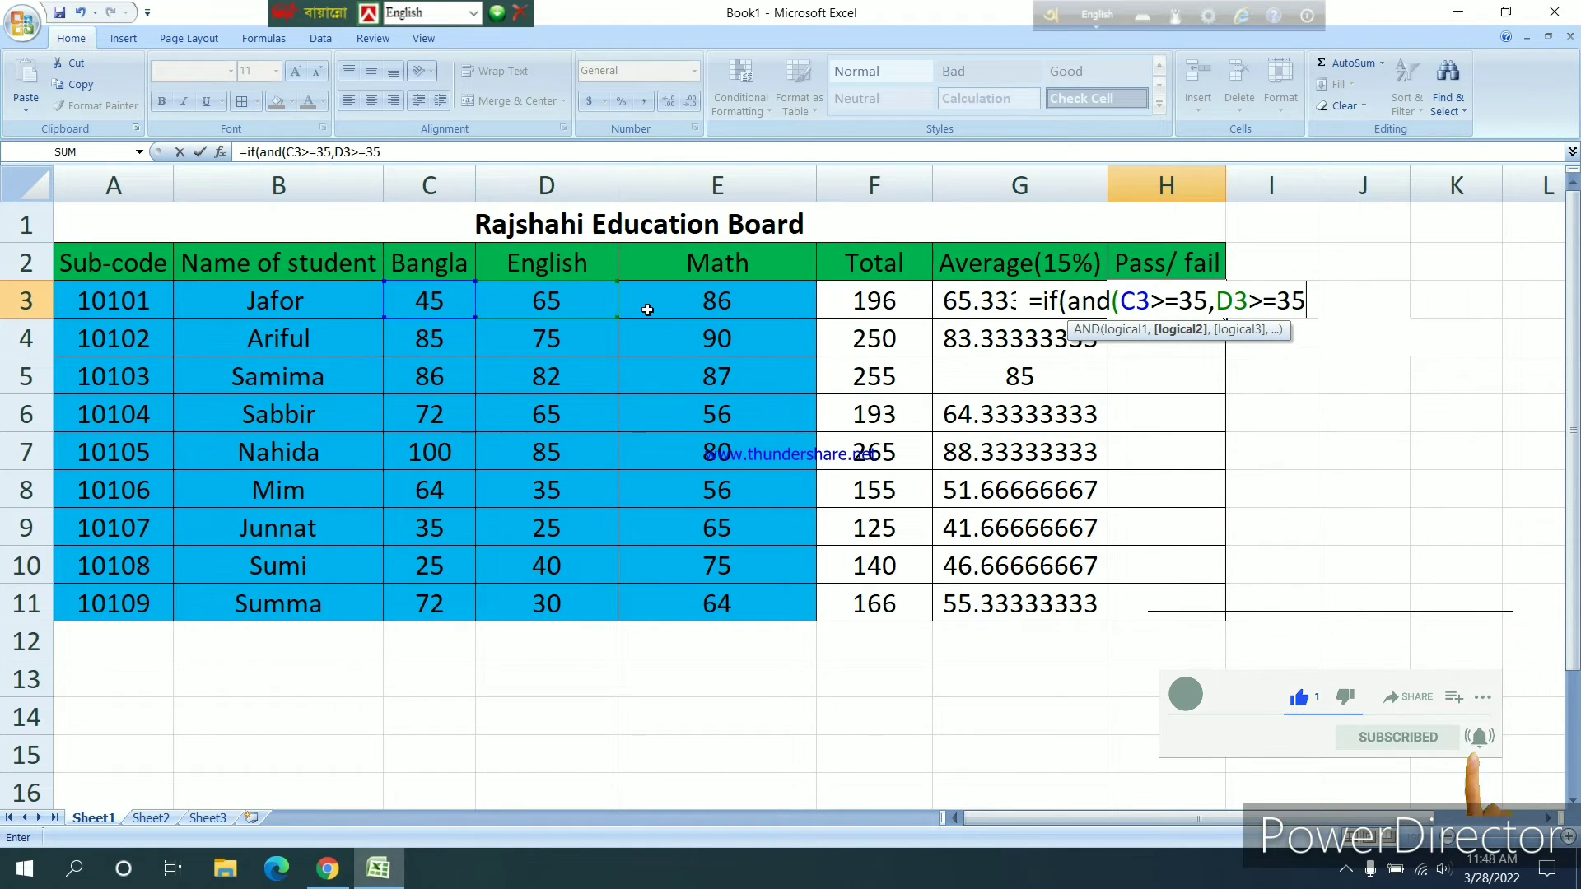
type(",")
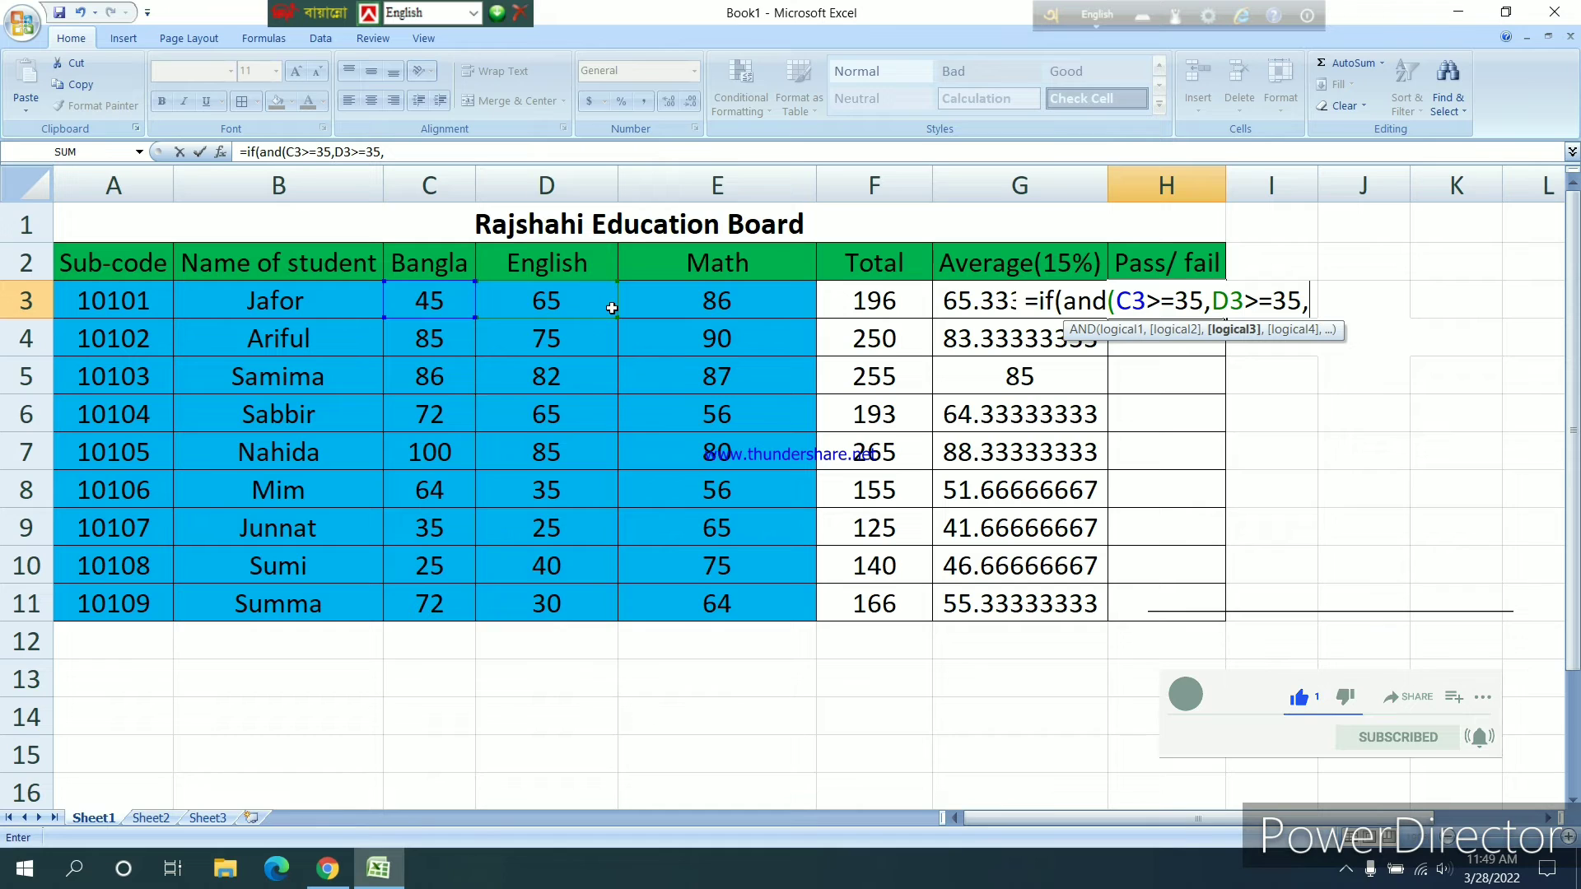
Step: Add E3>=35 as the third condition in the H3 formula and close the AND test
left_click(686, 304)
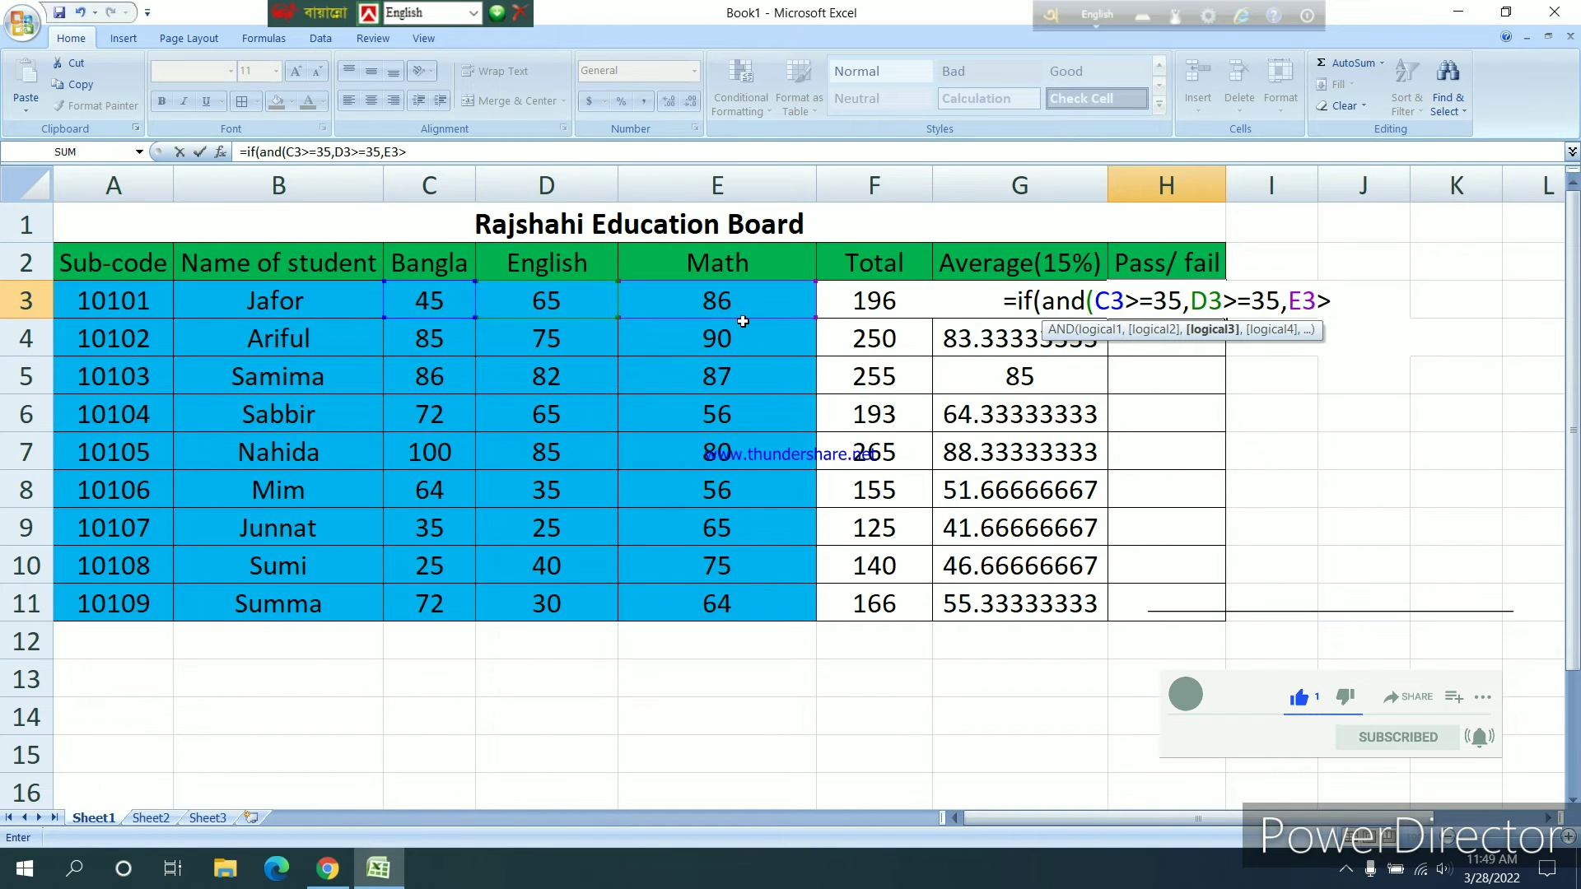
type("=35")
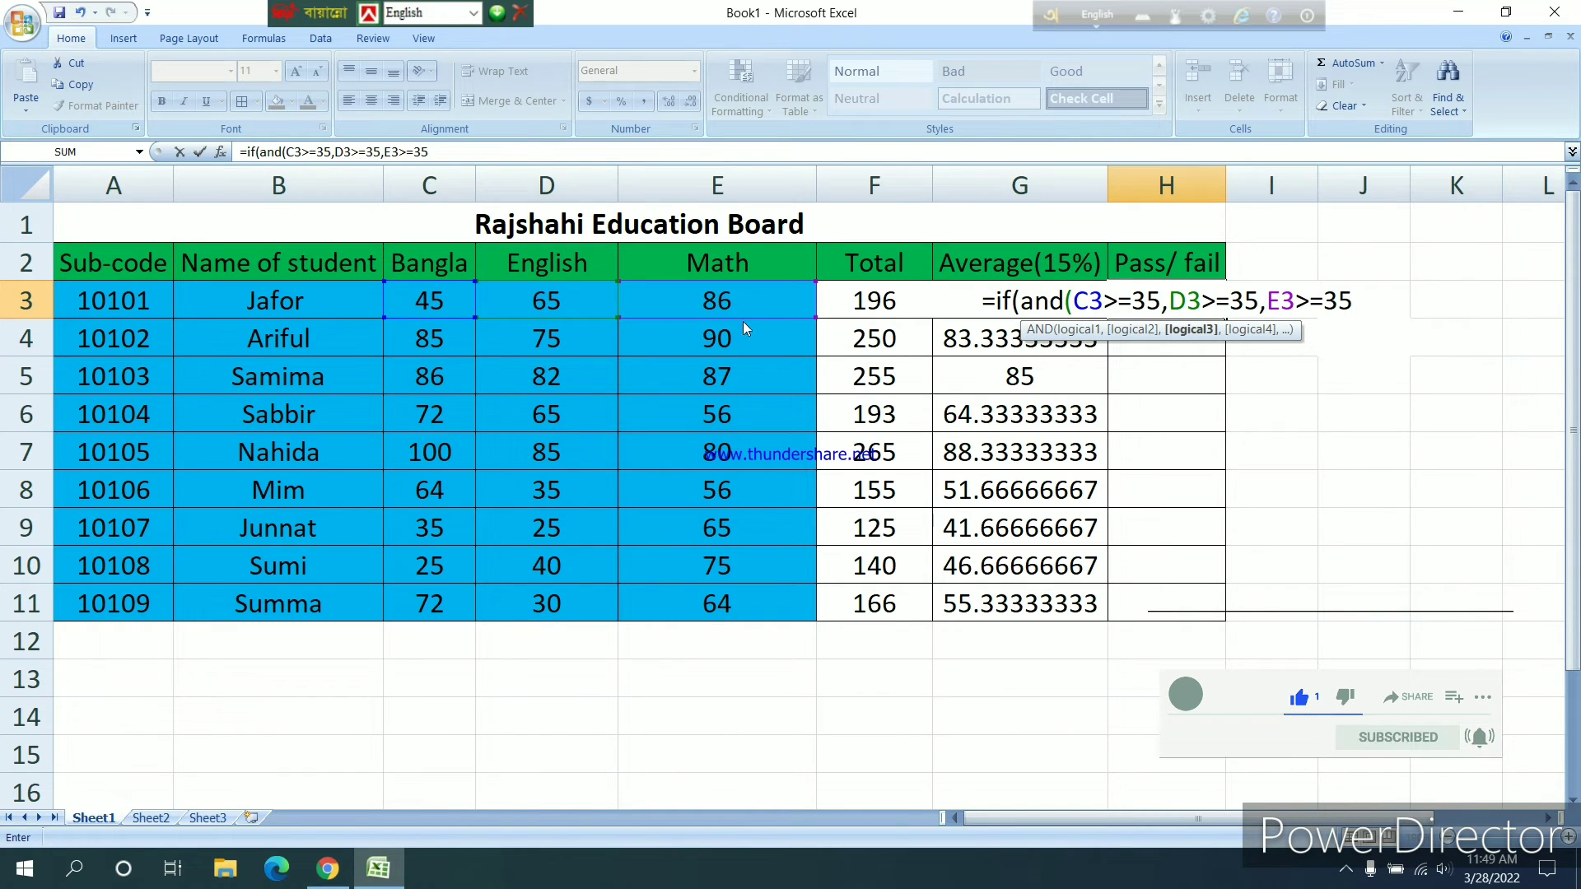
type(")")
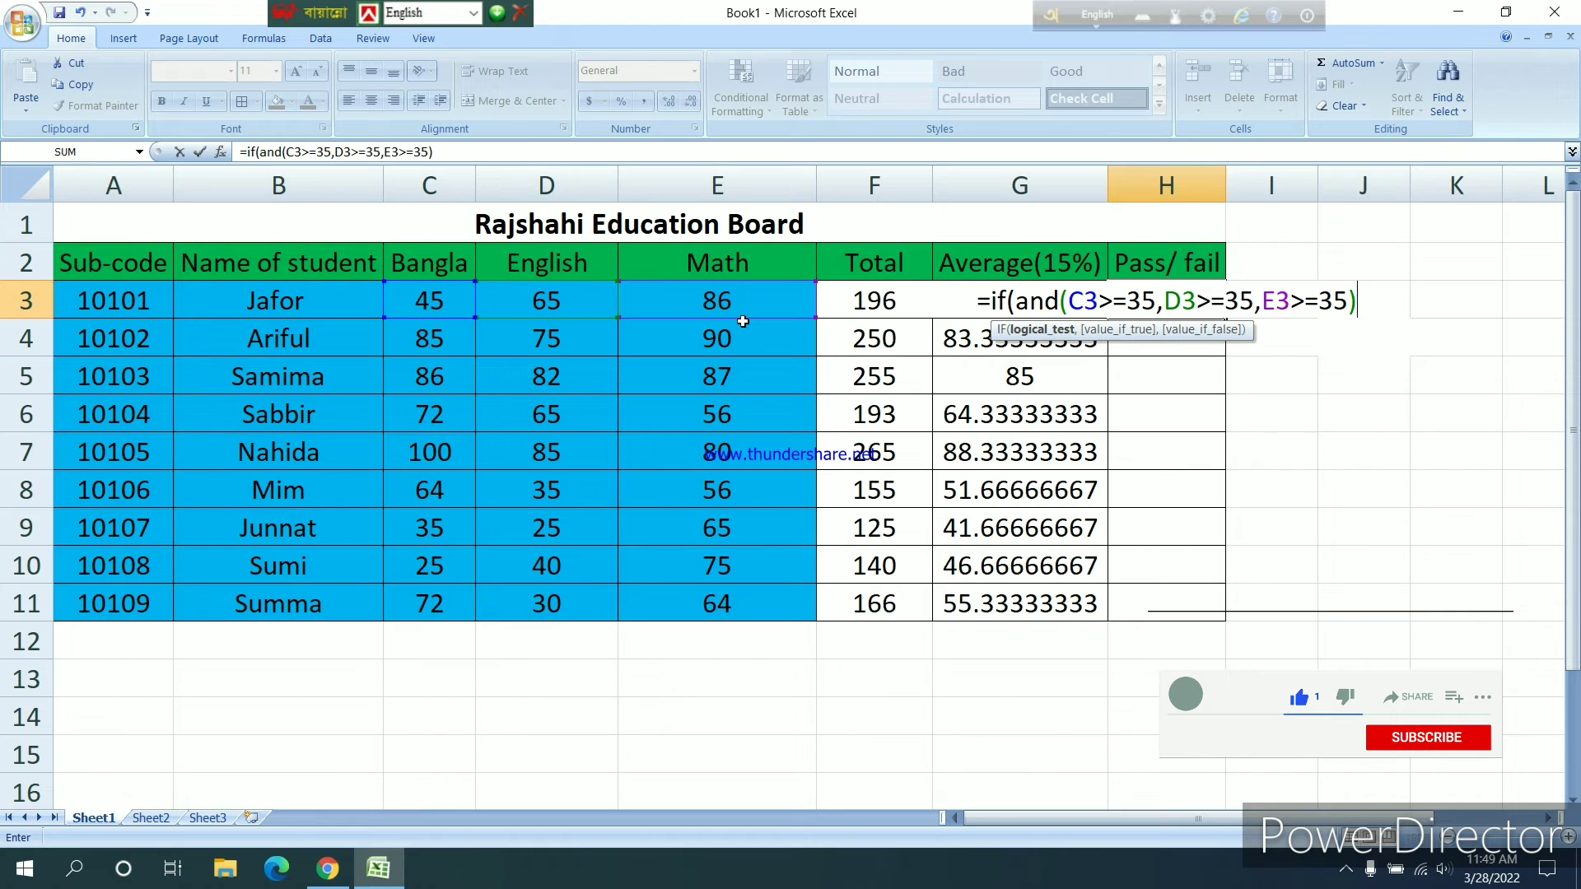
type(",")
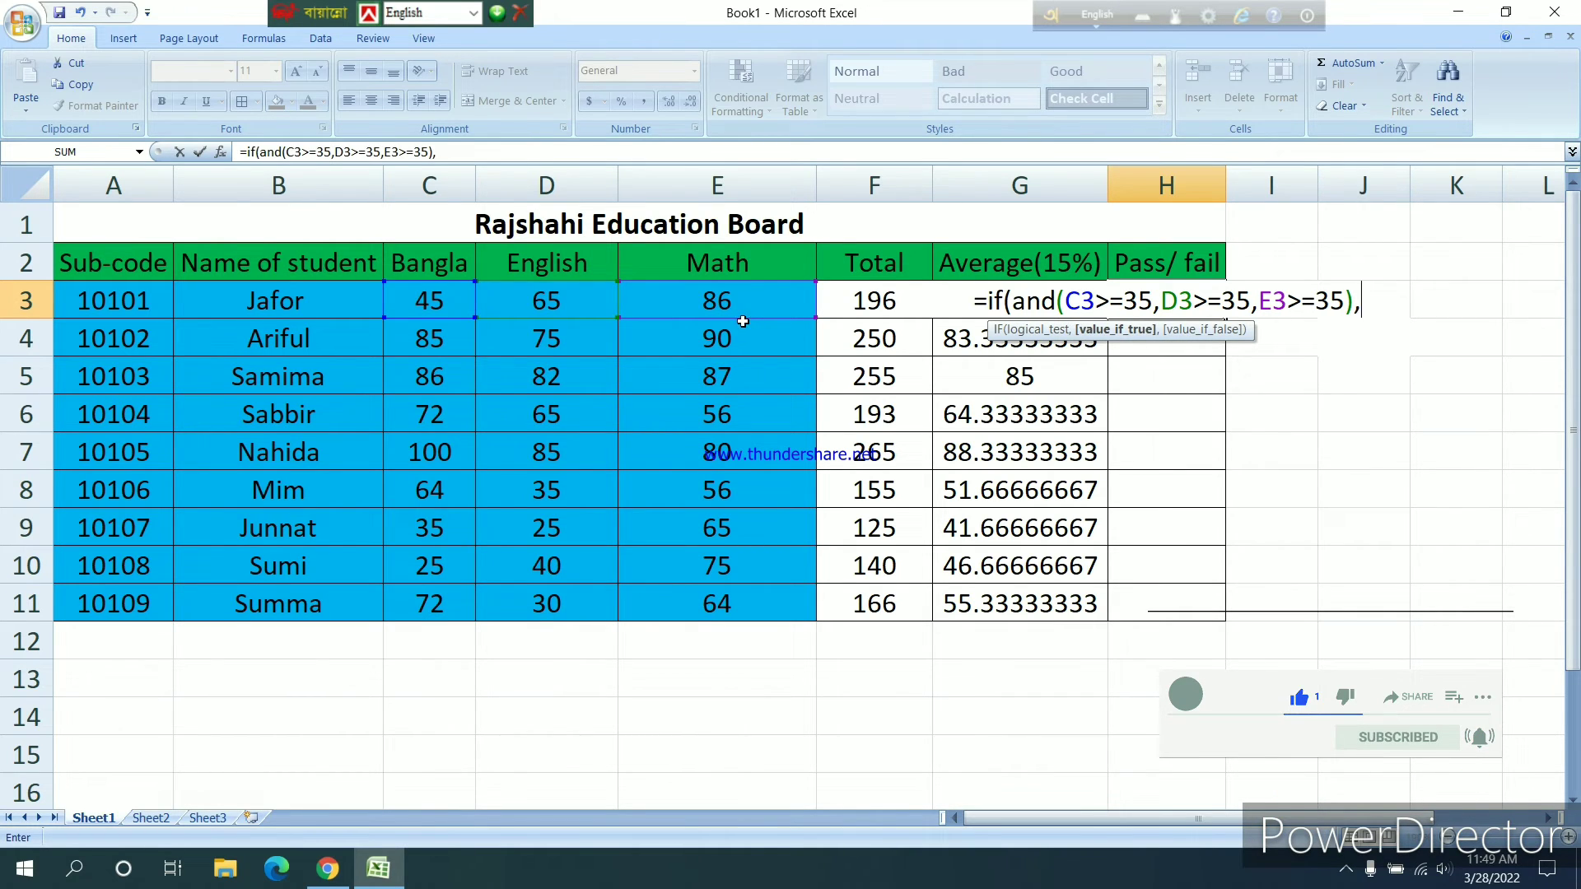
Step: Enter "pass" as the value-if-true result of the IF formula in H3
type("\"")
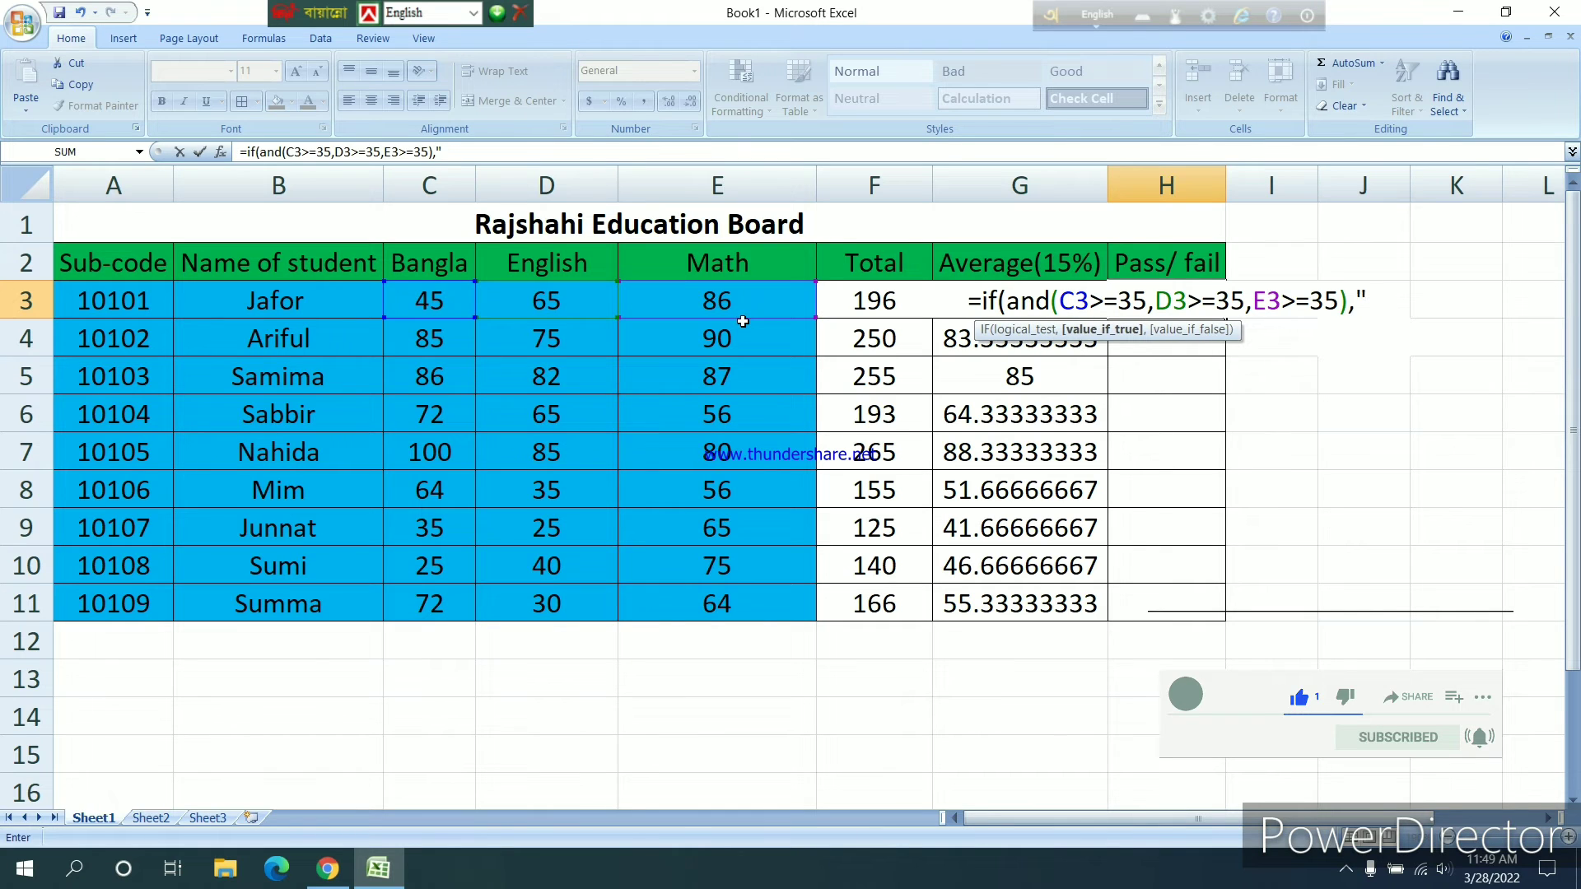
type("paa")
key("BackSpace")
type("s")
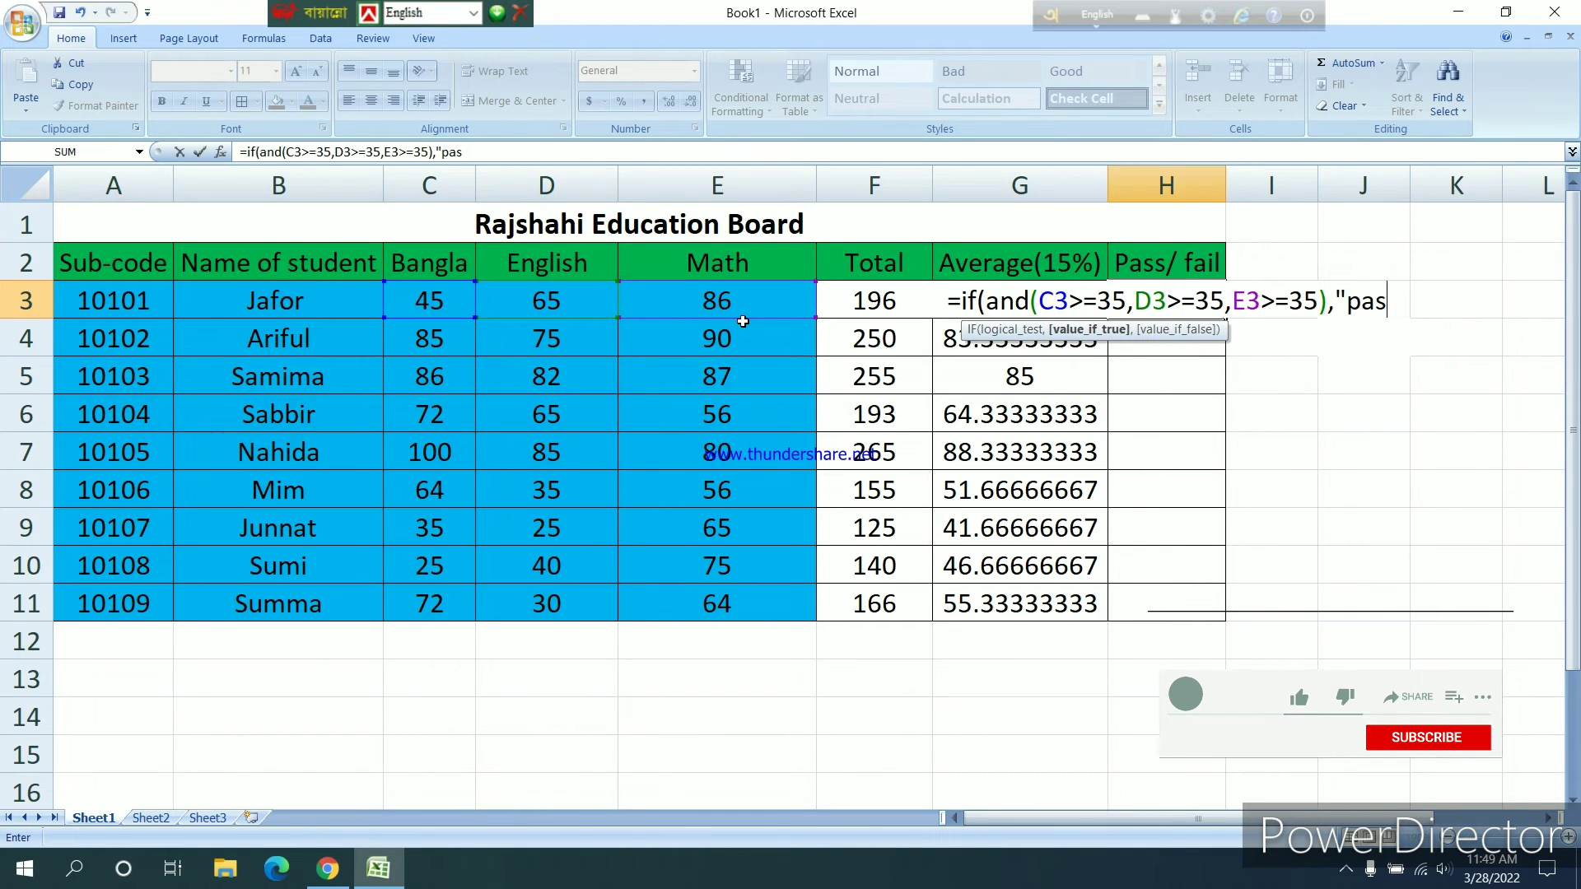
type("s")
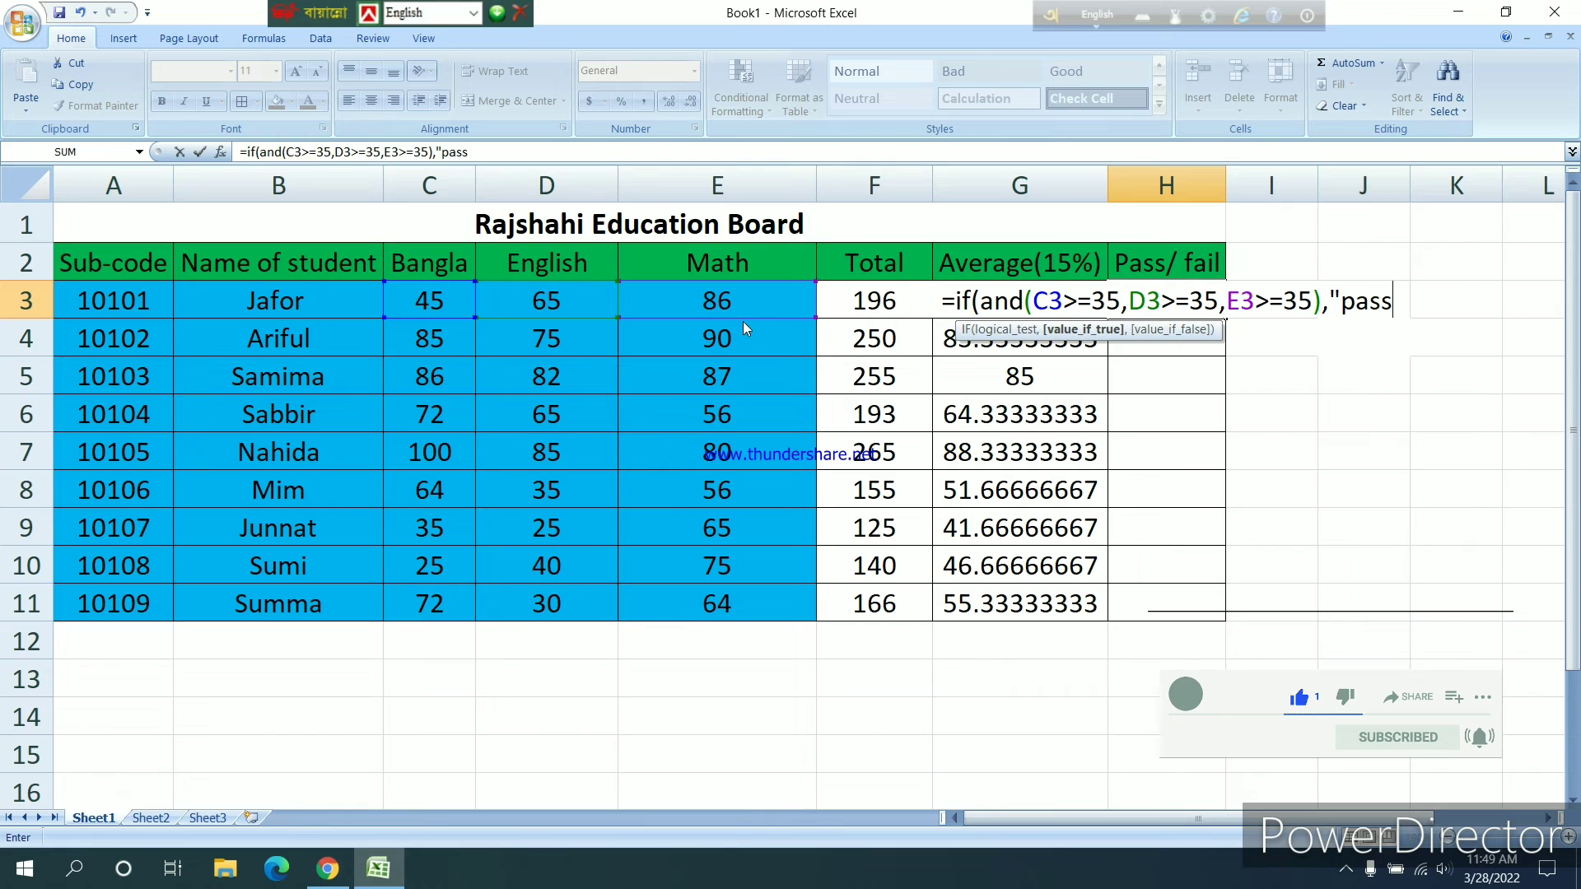
type("\"")
key("BackSpace")
type("\"")
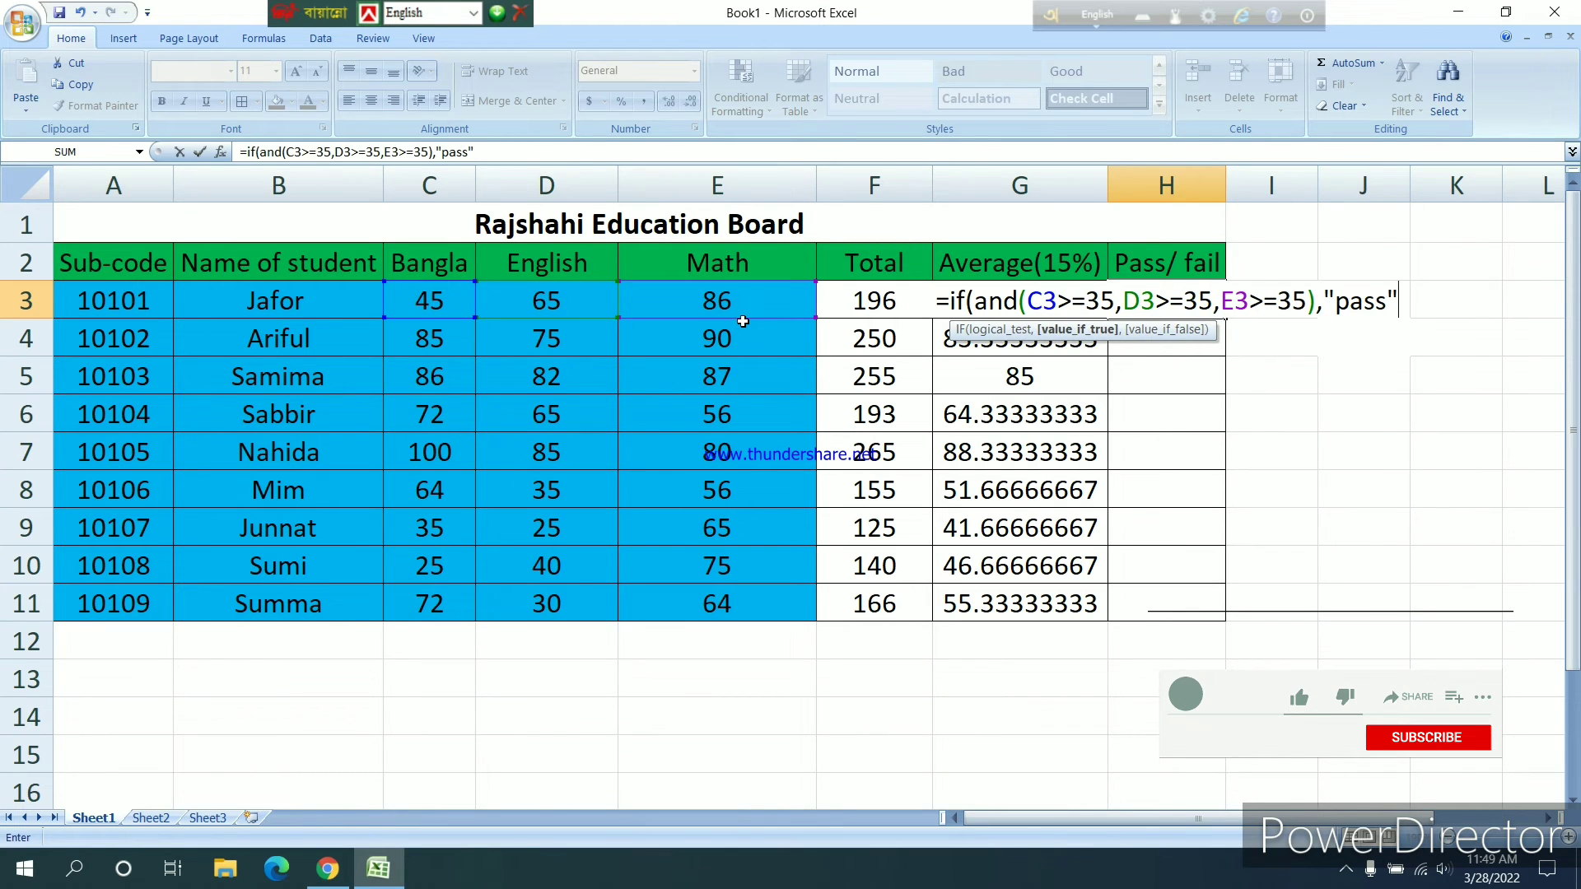
type(",")
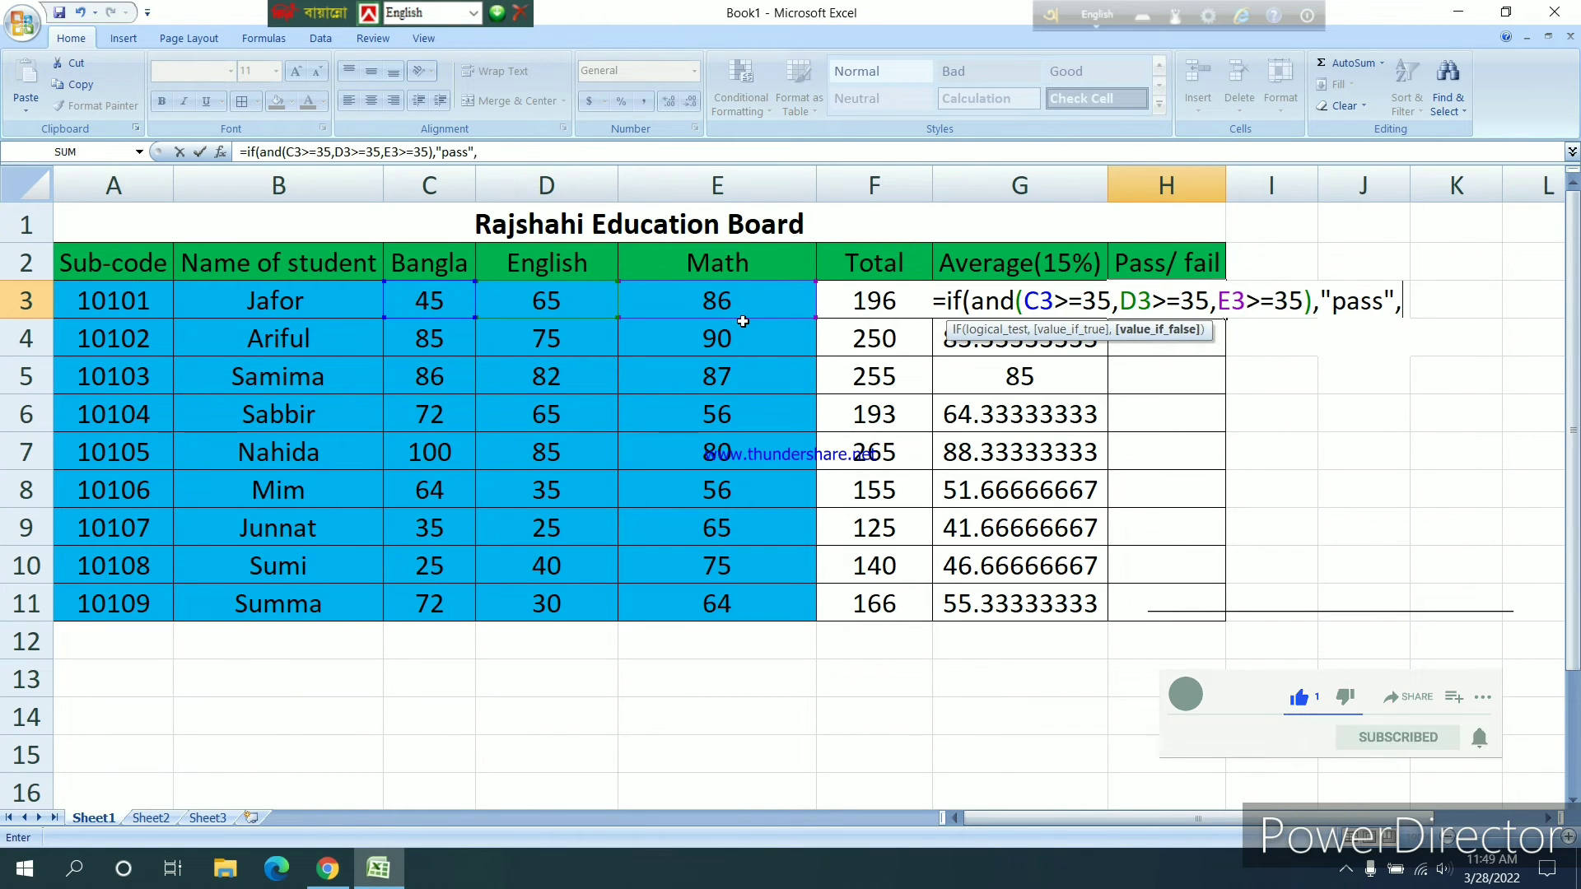
Step: Enter "fail" as the value-if-false result and complete the IF formula in H3
type(":")
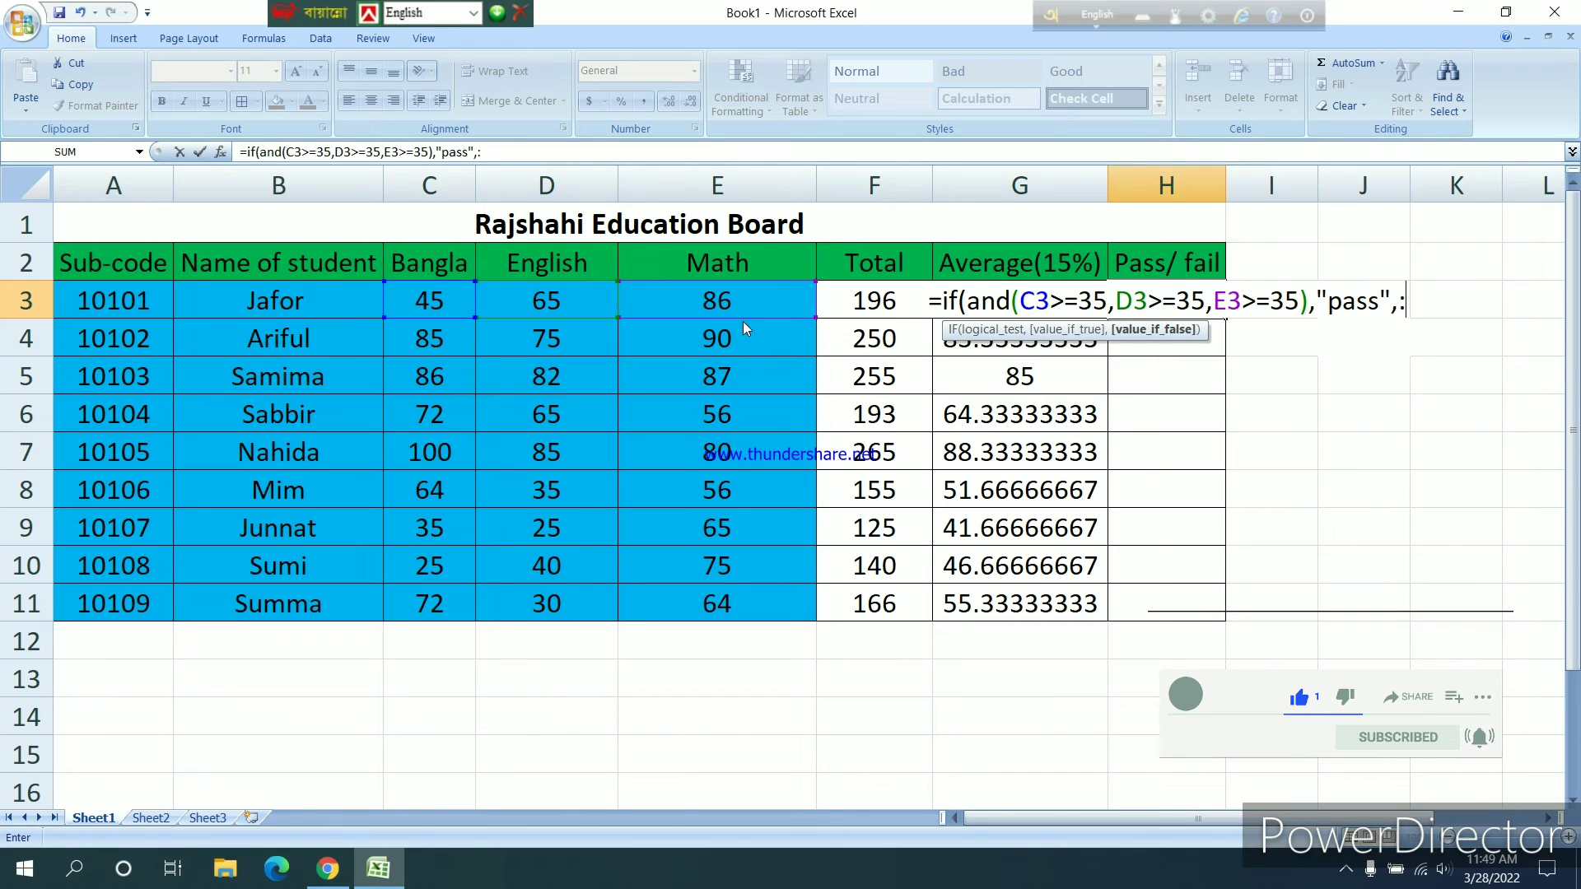
key("BackSpace")
type("\"")
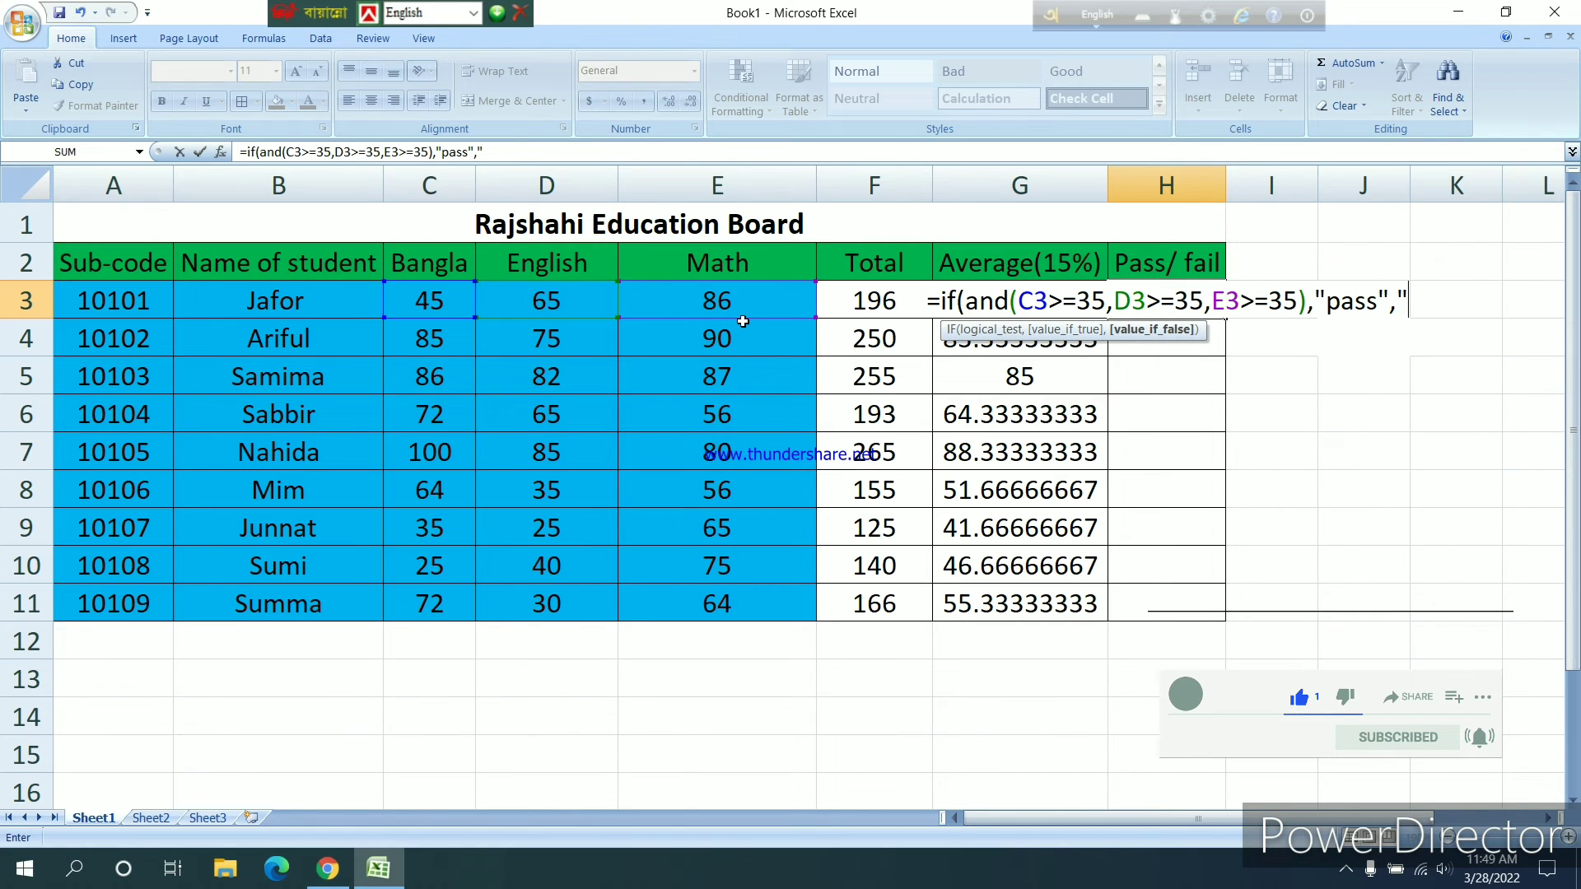
type("fail")
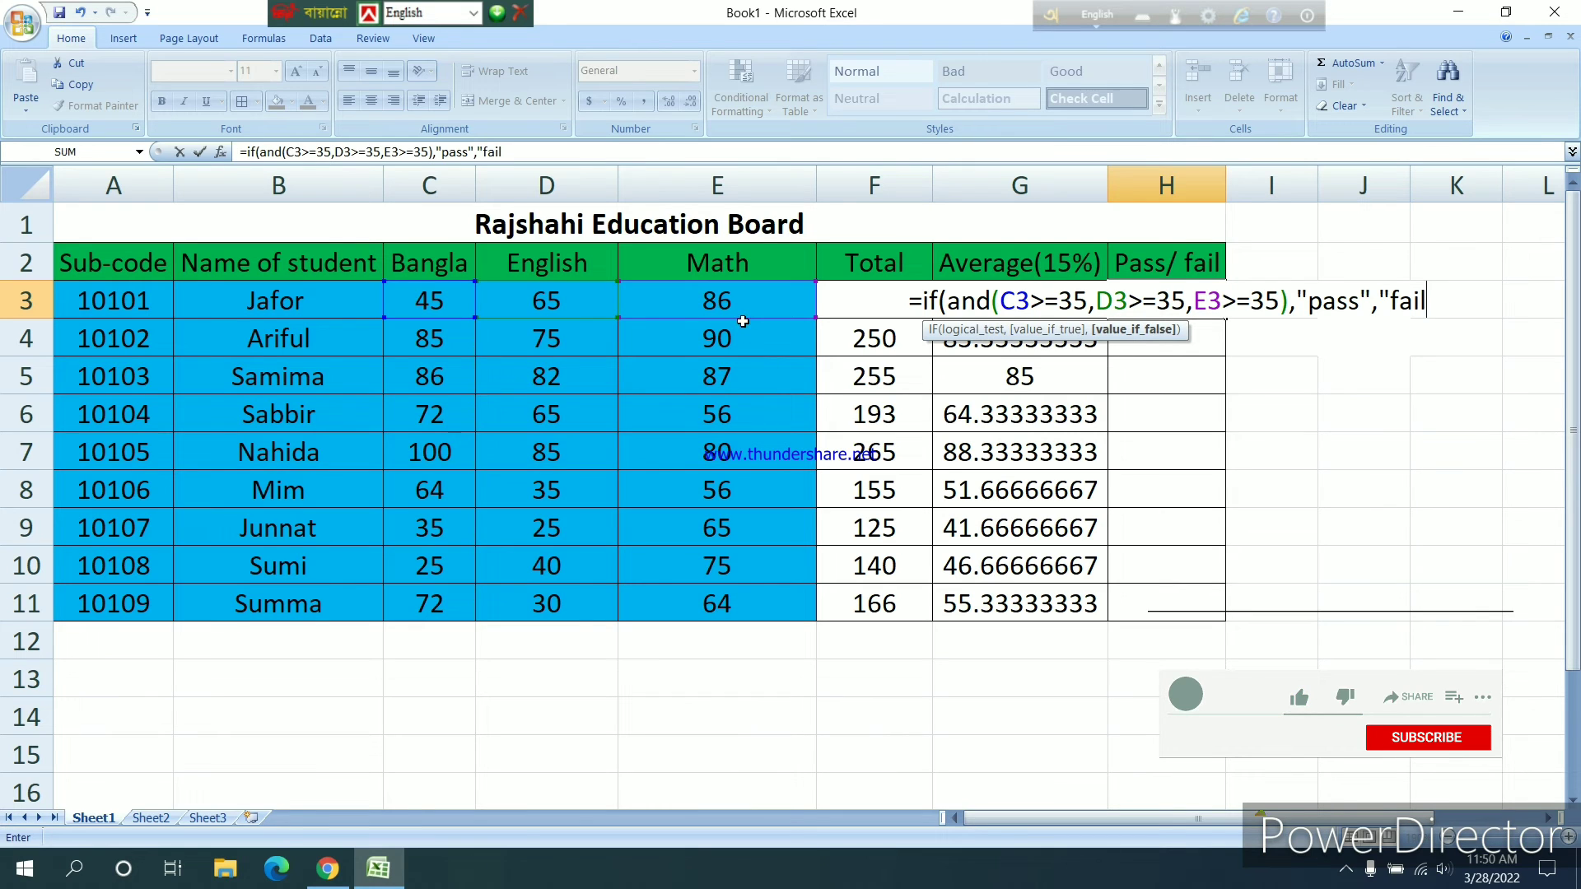
type("\"")
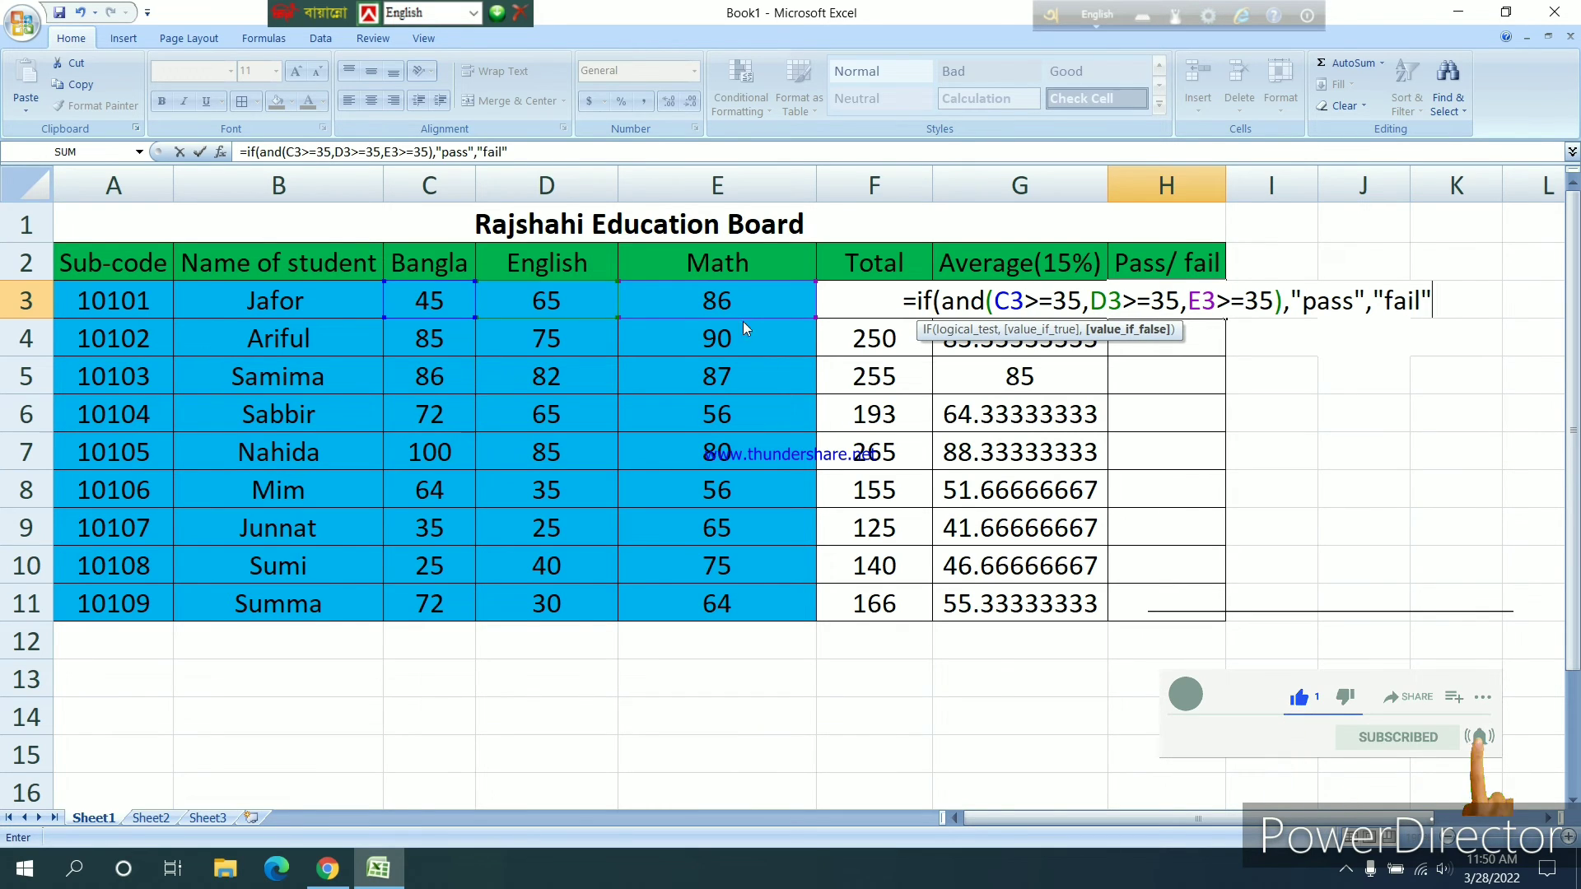
type(")")
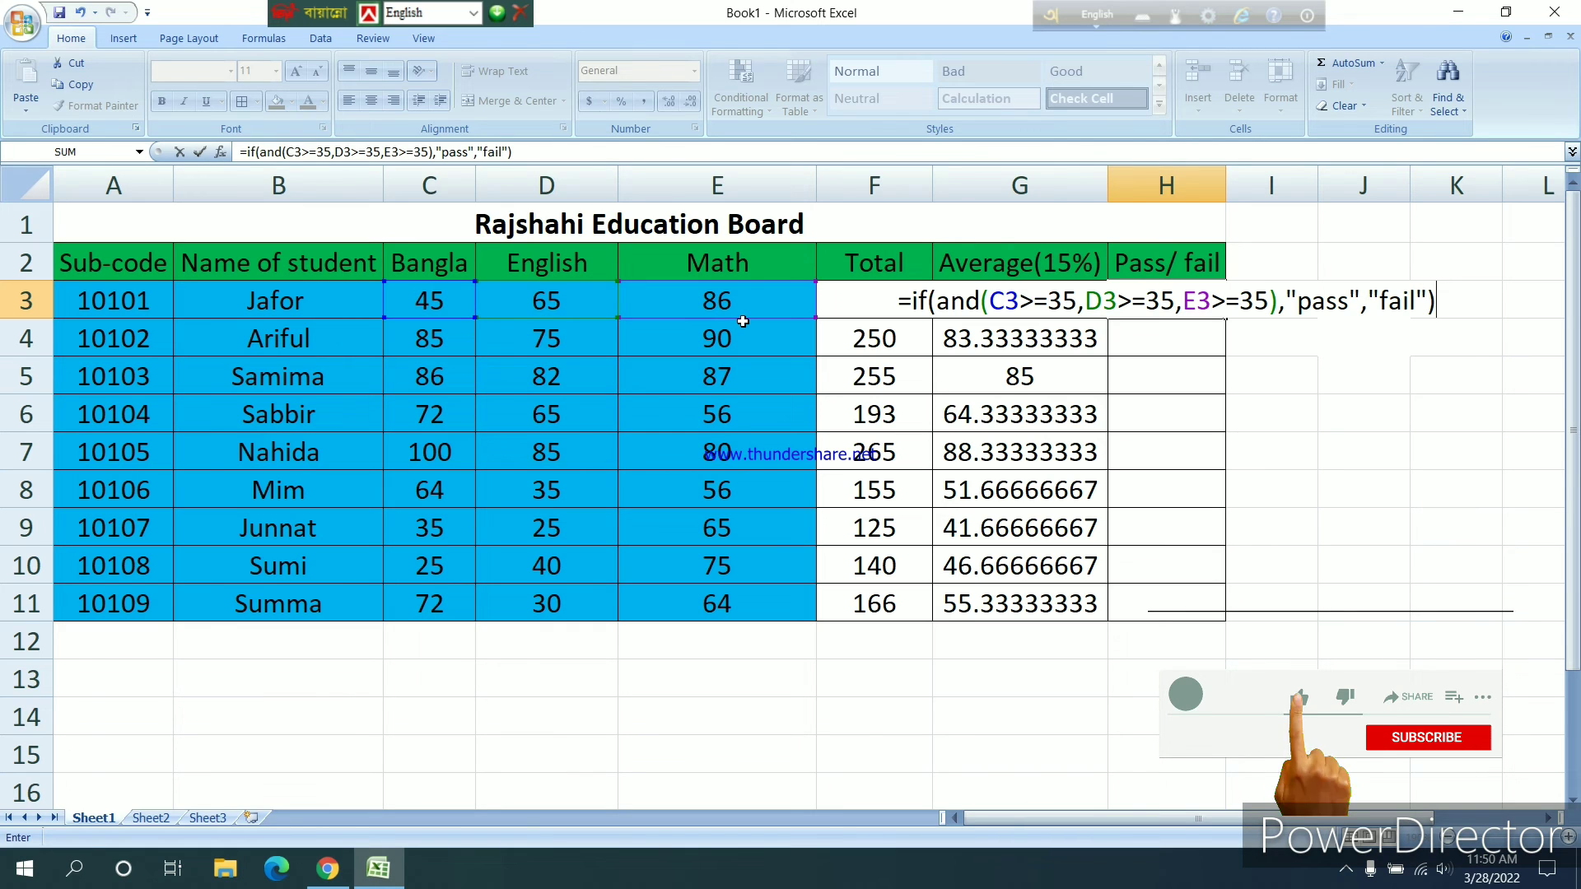
key("Return")
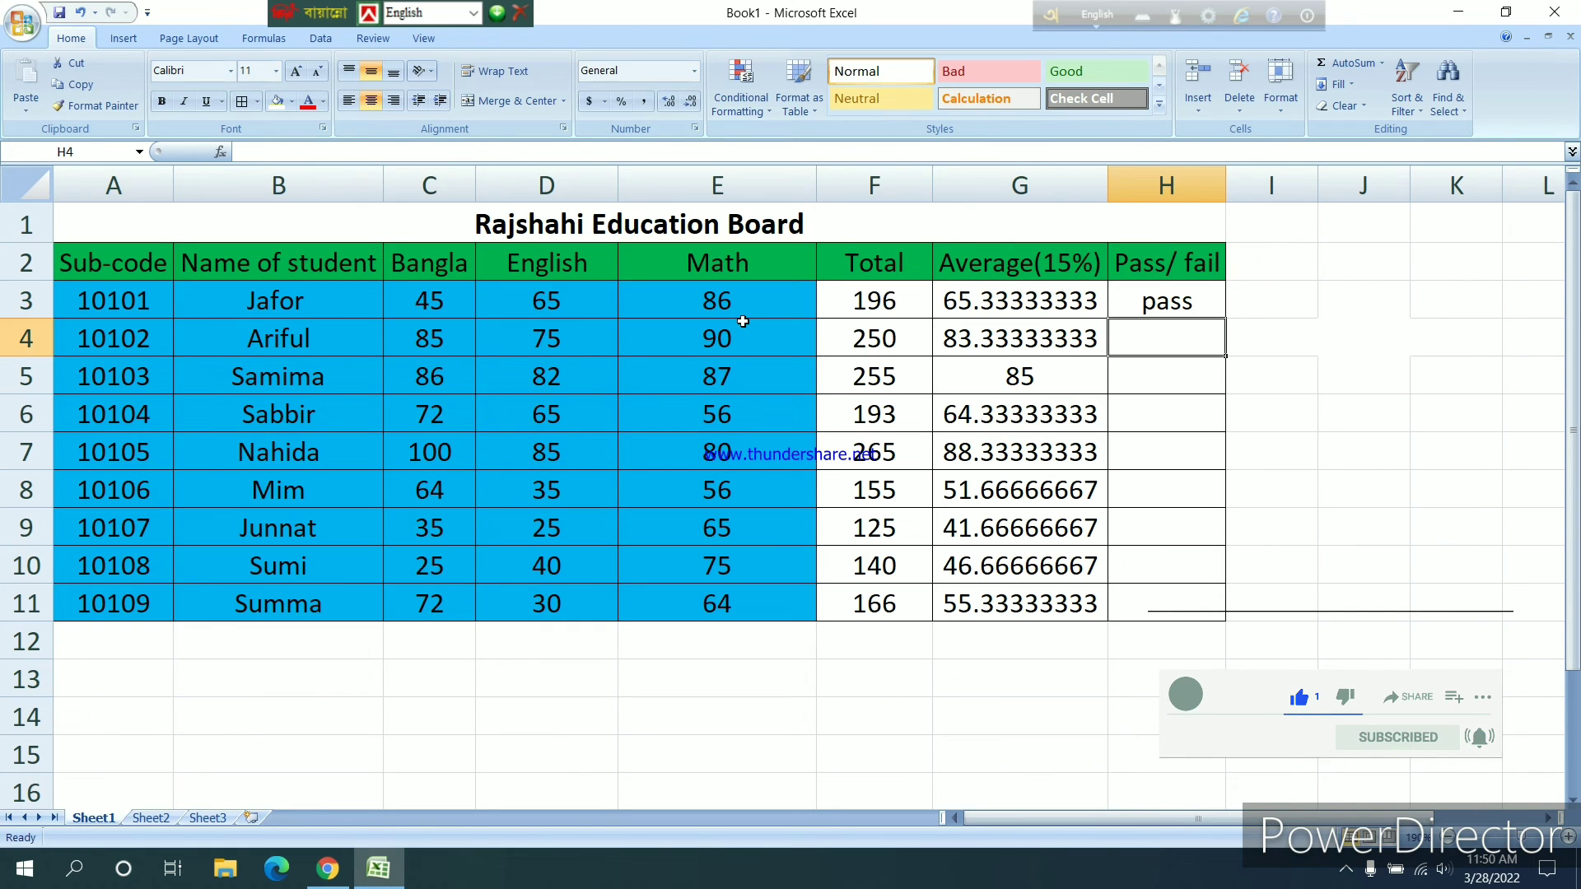
Step: Fill the pass/fail formula from H3 down to H11 and check it against the low marks in D9, D11 and C10
left_click(1183, 307)
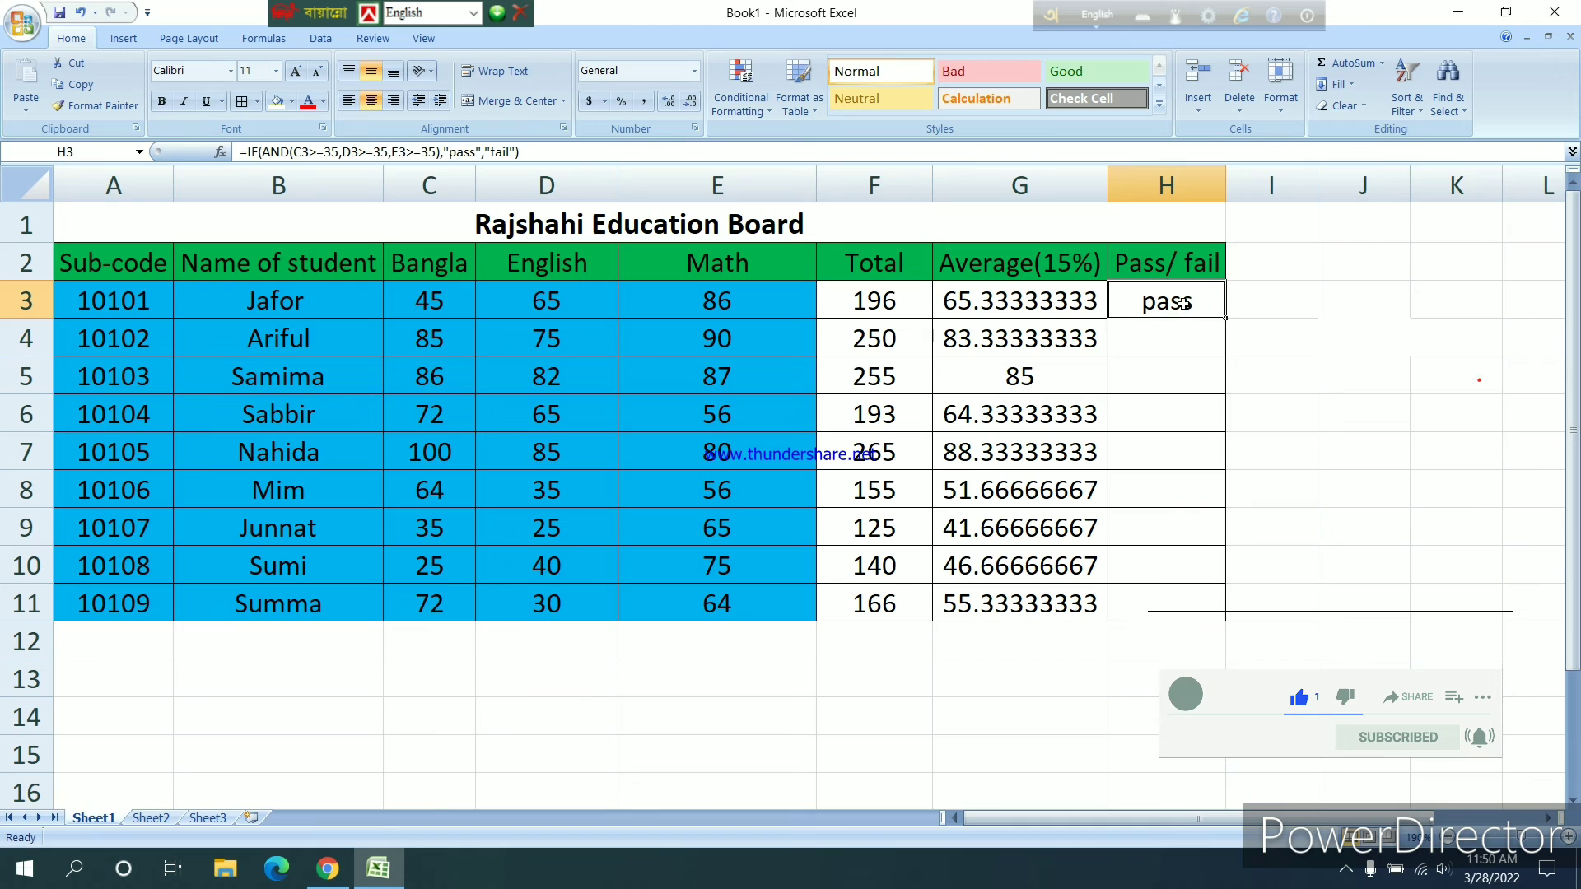
left_click_drag(1225, 321, 1241, 606)
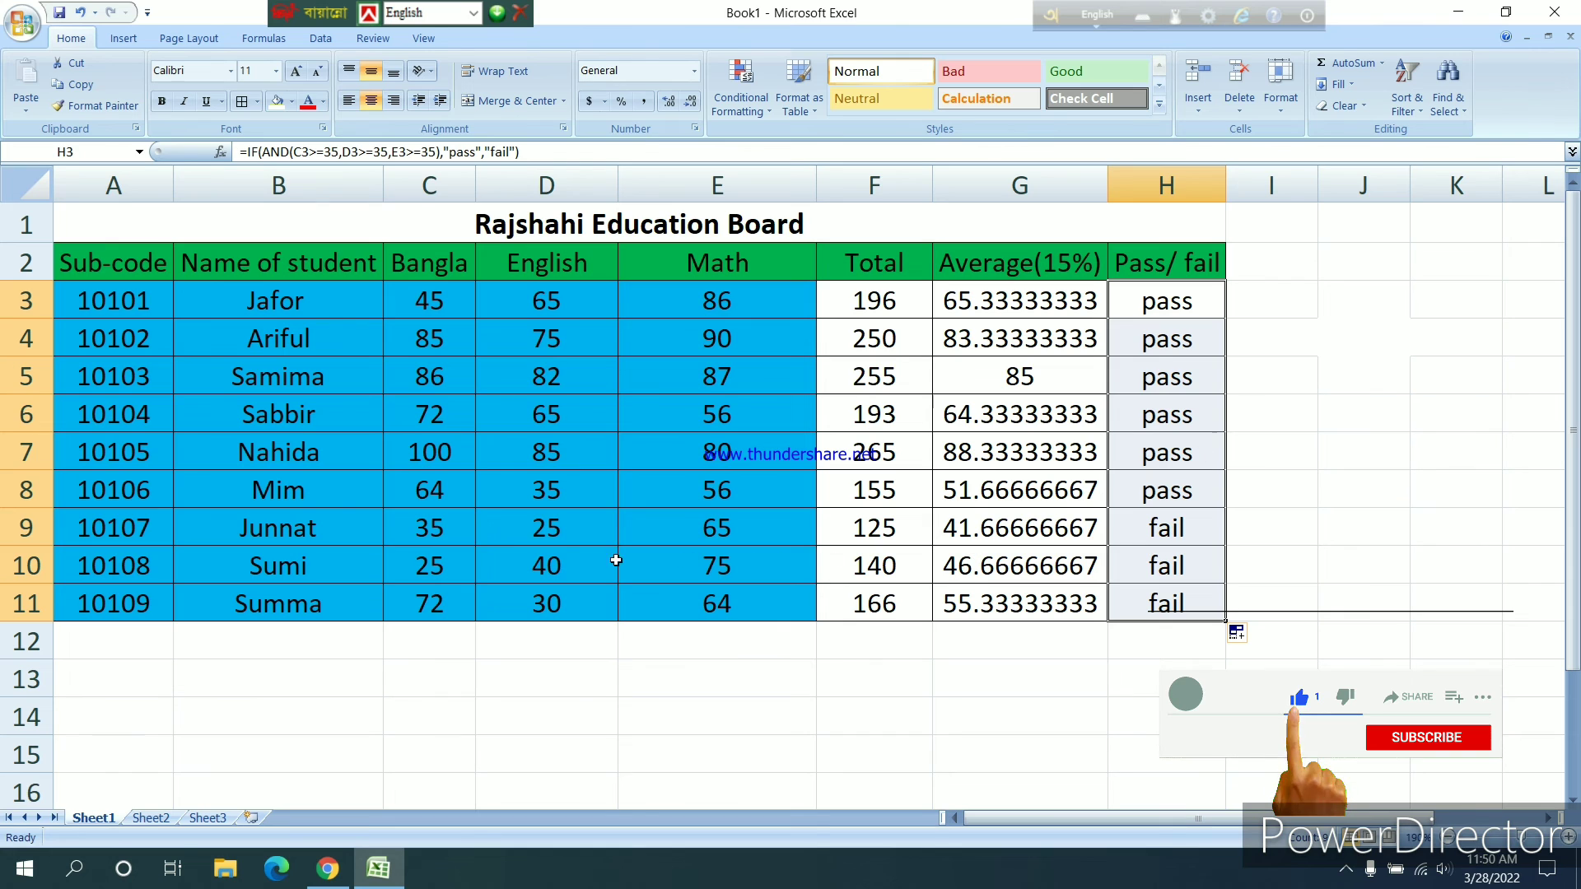
left_click(541, 536)
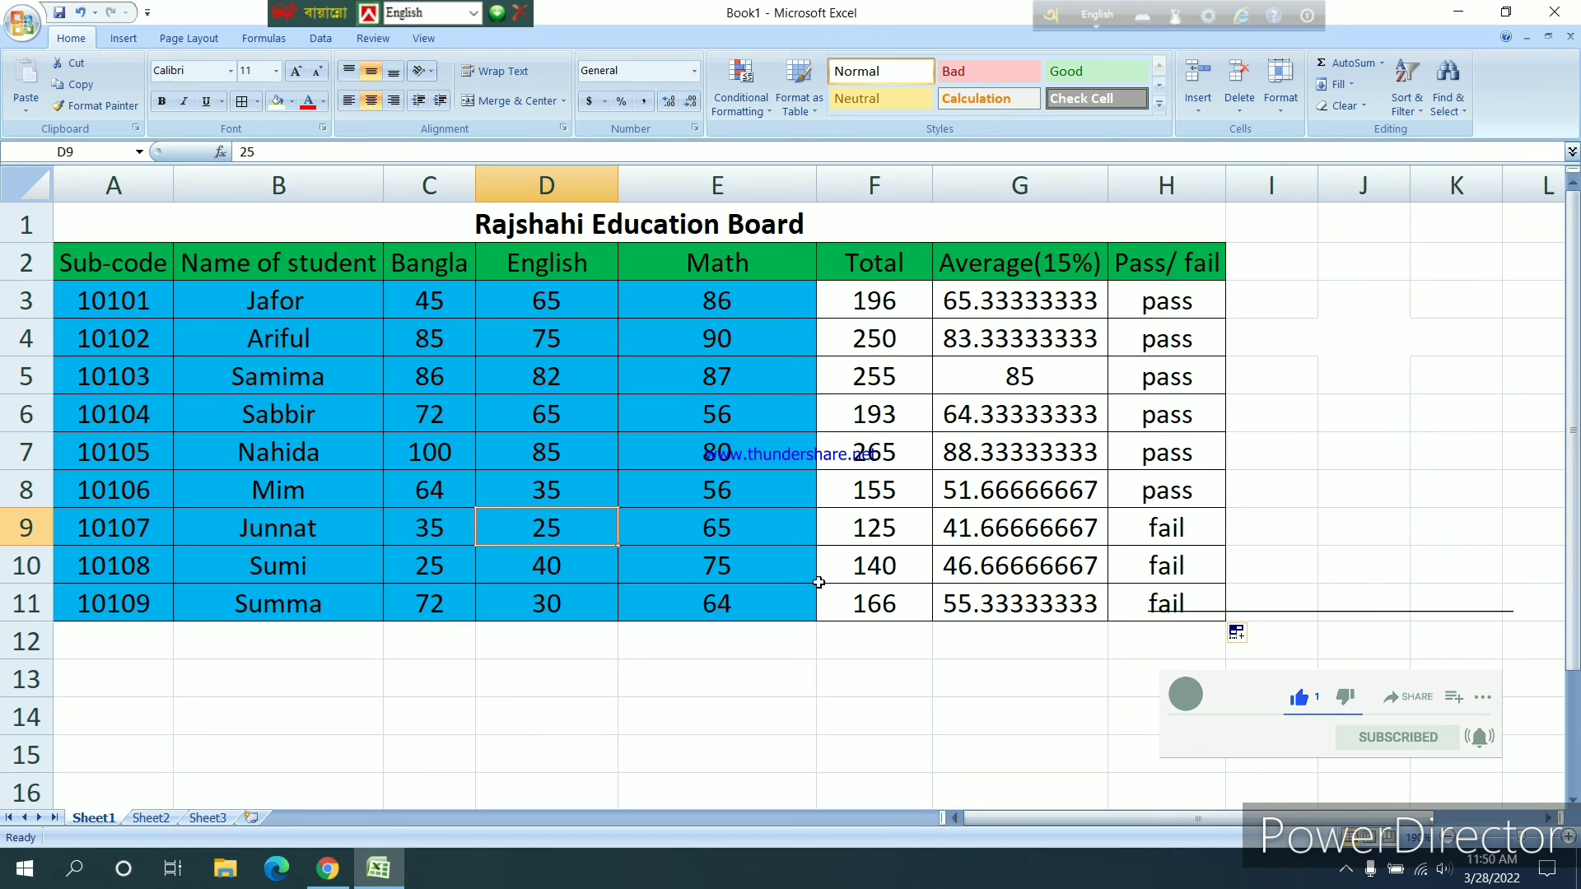
left_click(551, 613)
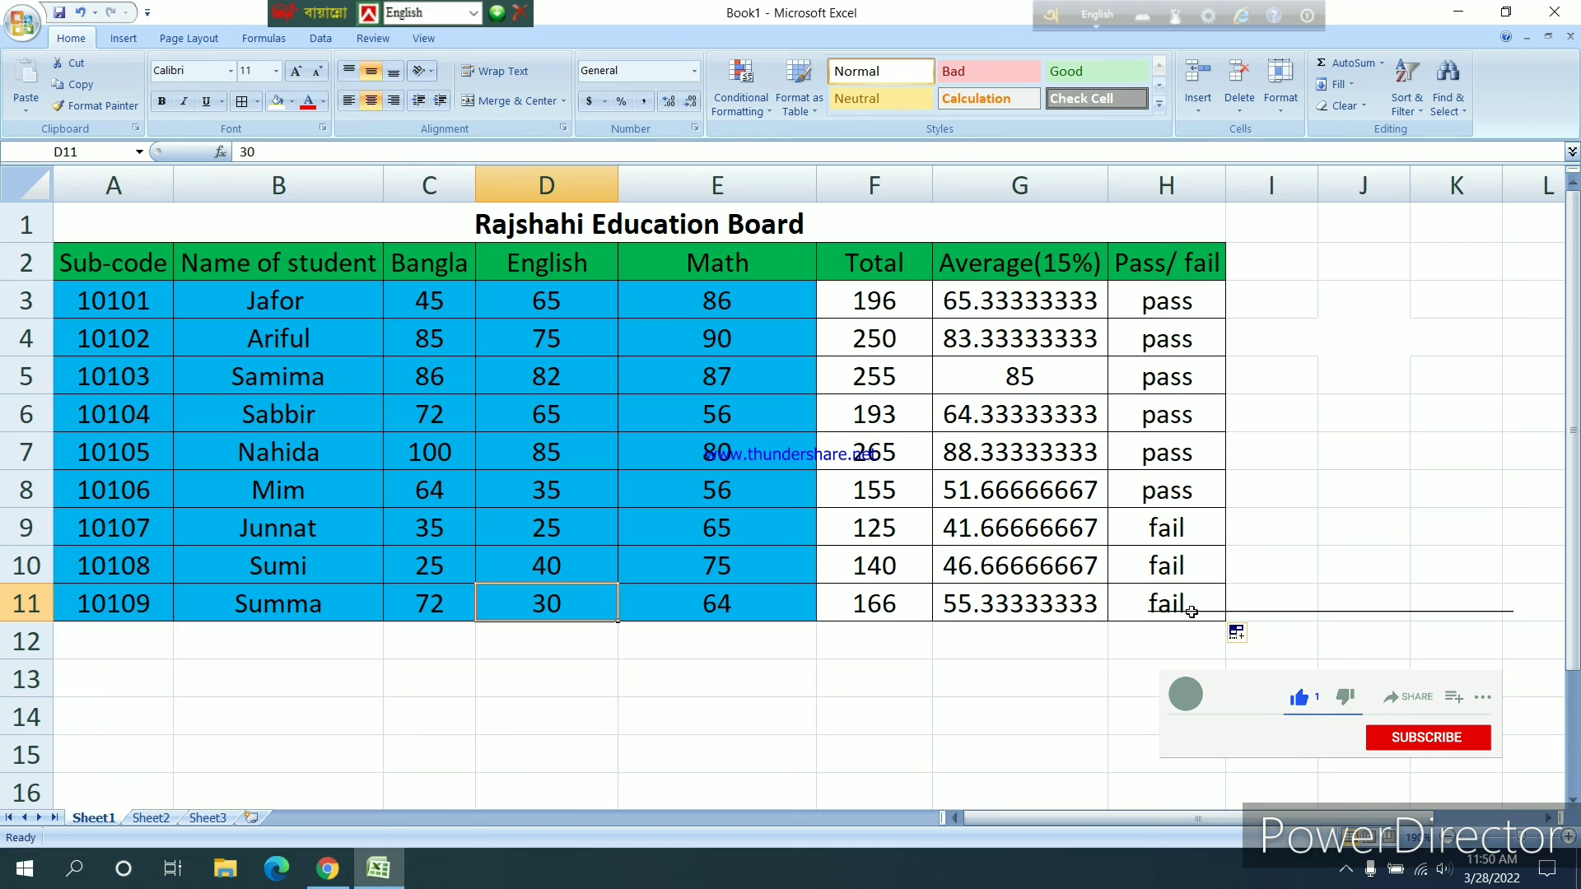
left_click(452, 573)
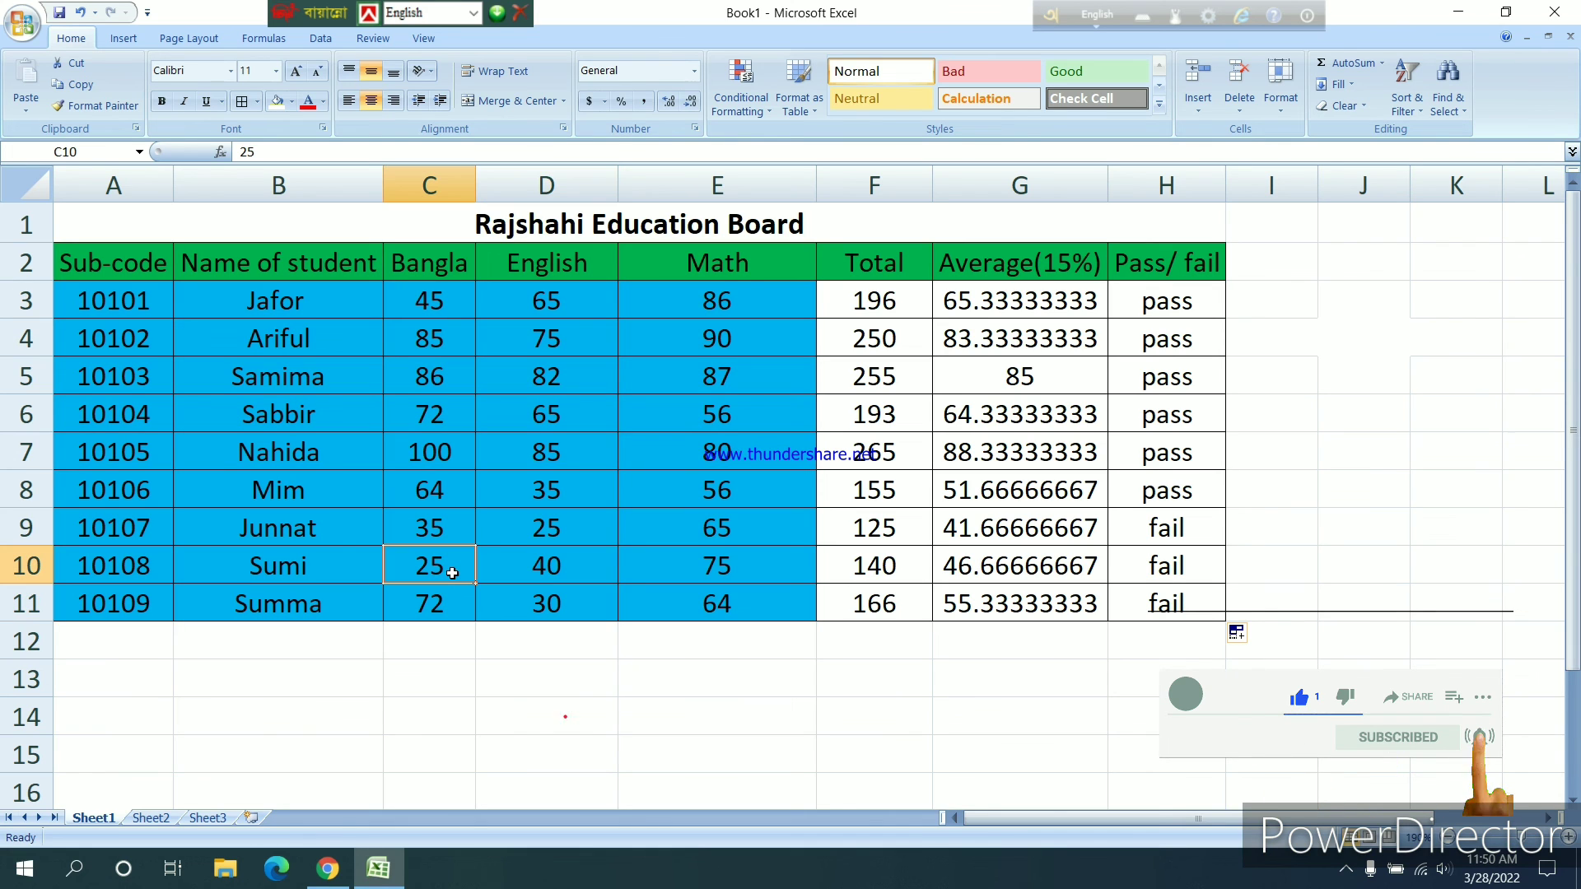
left_click(1179, 567)
Step: Change the English mark in D4 to 32 to test the pass/fail formula
left_click(568, 347)
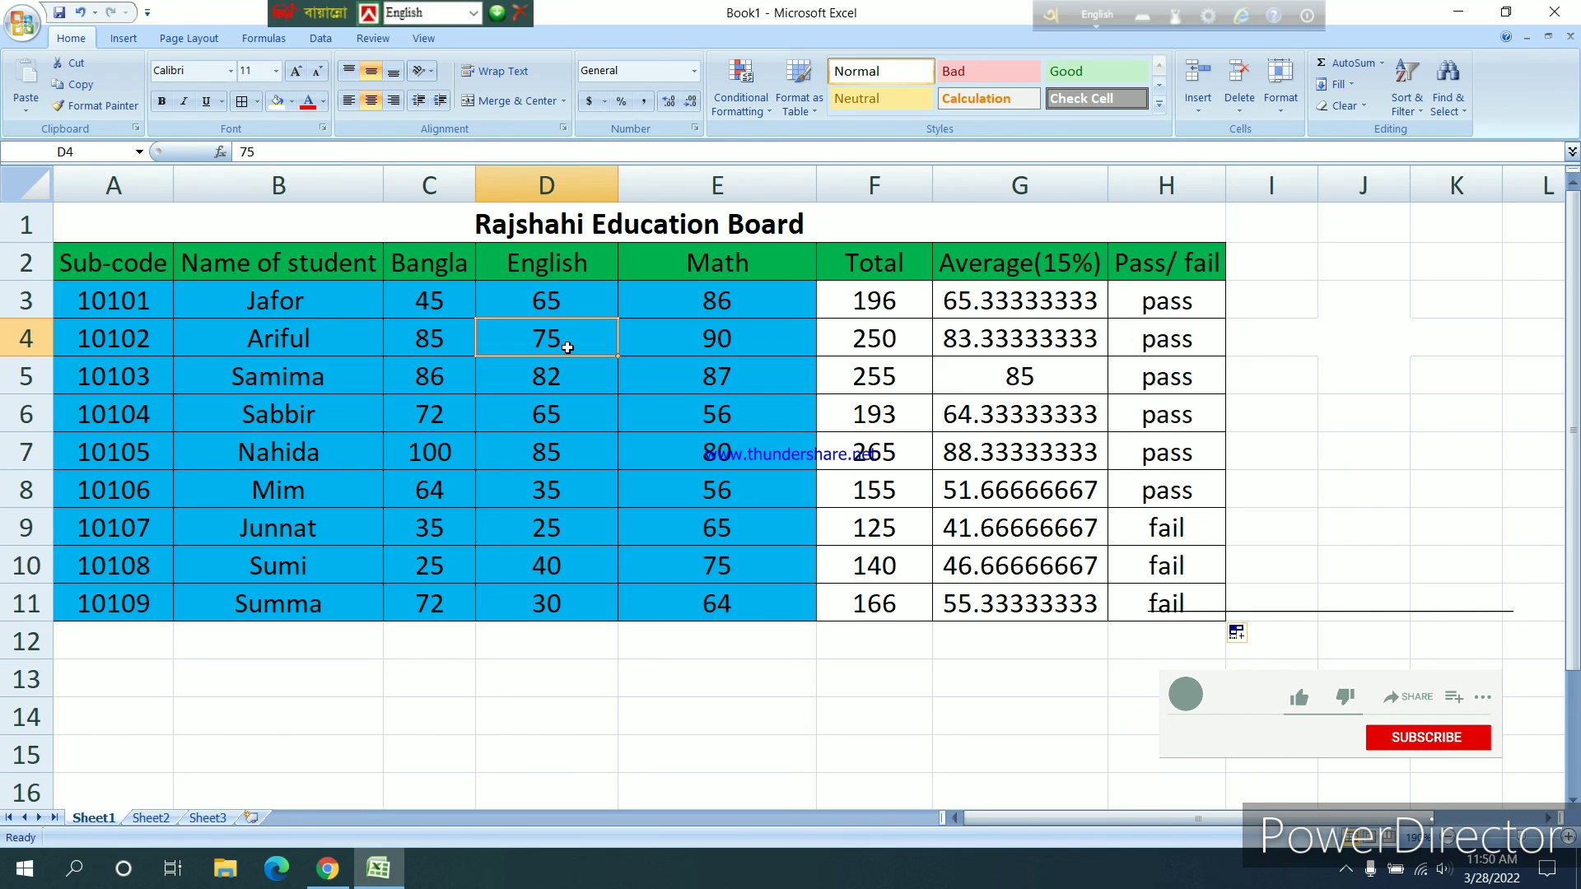
type("32")
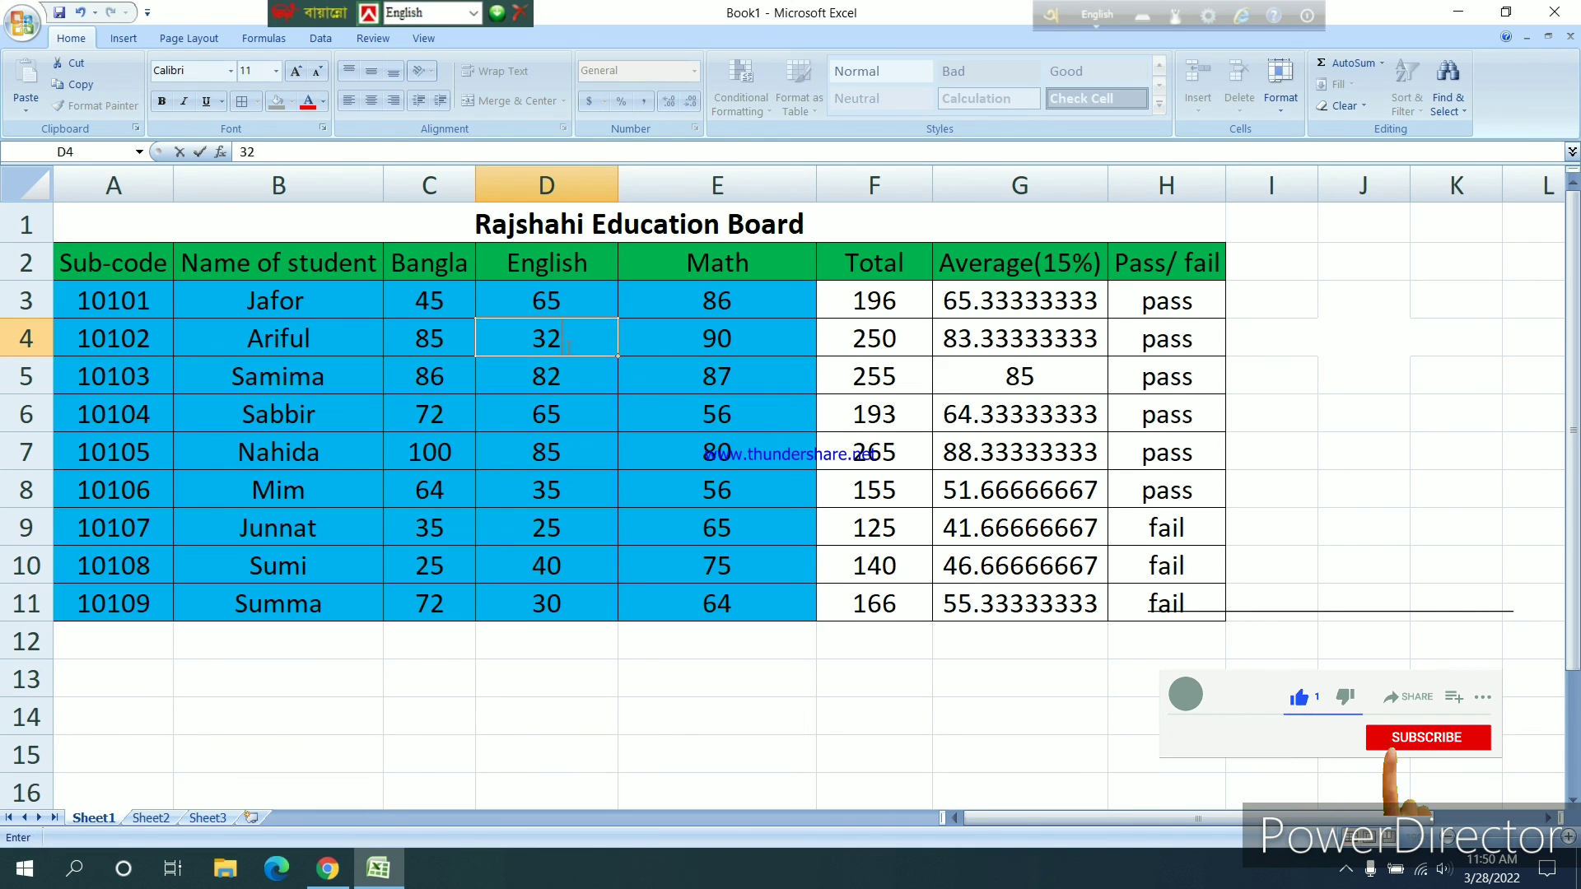
left_click(1434, 398)
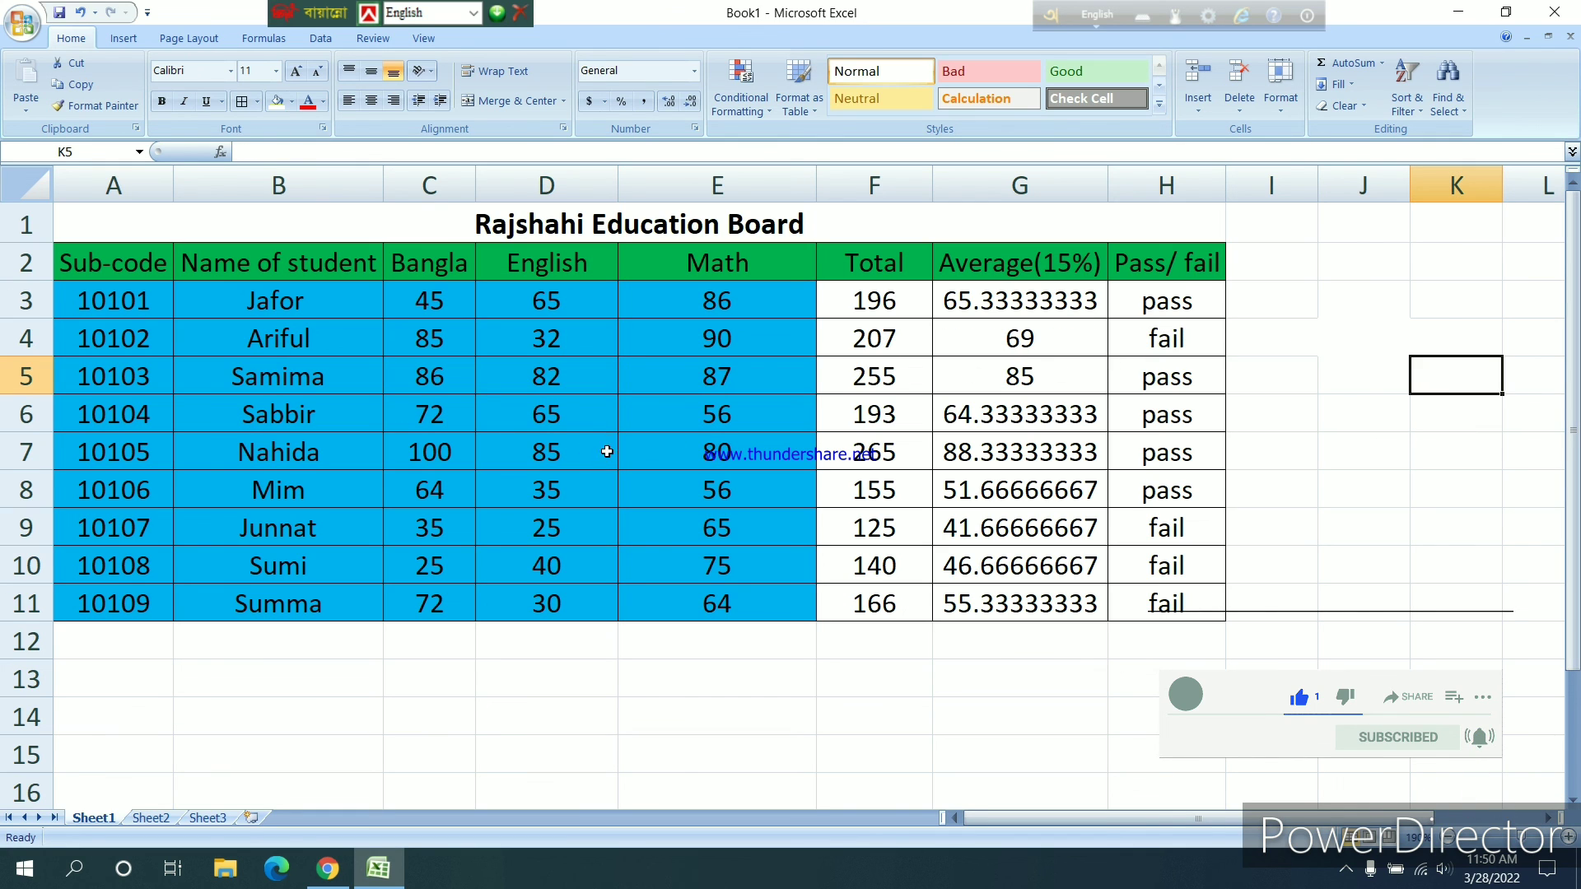